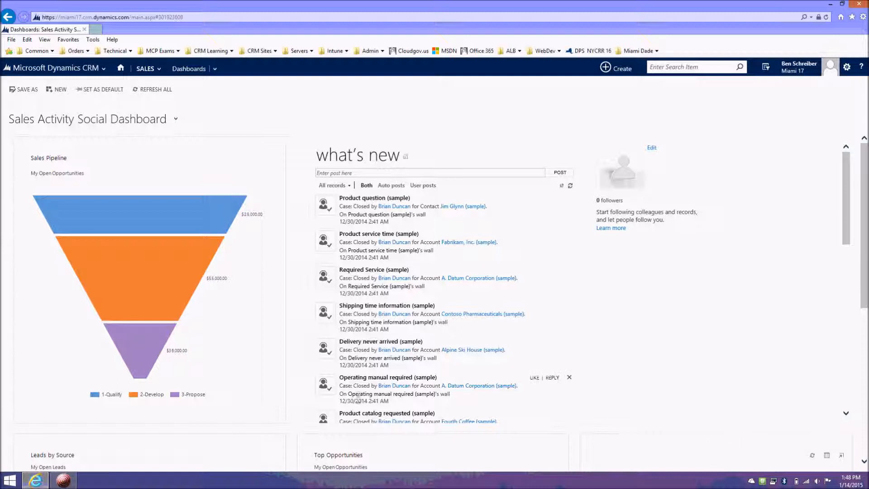
Step: Open the Miami Dade Savior solution from the Solutions list in the Settings area
left_click(98, 68)
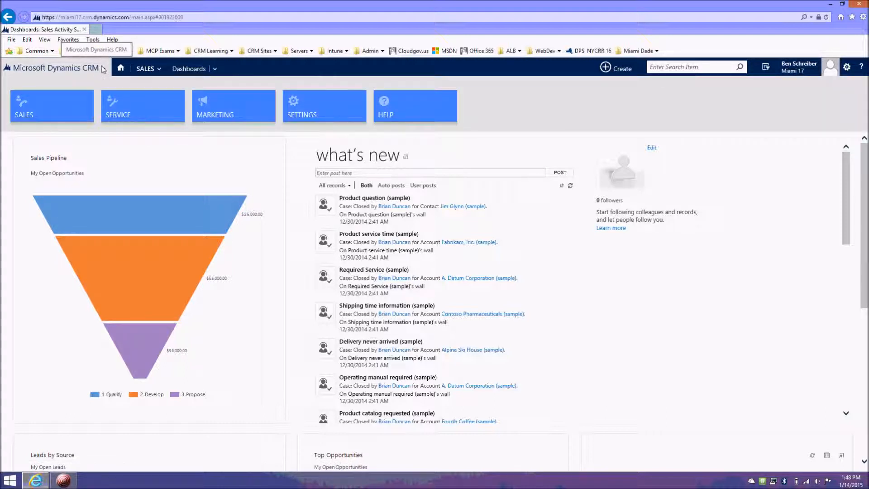
left_click(324, 112)
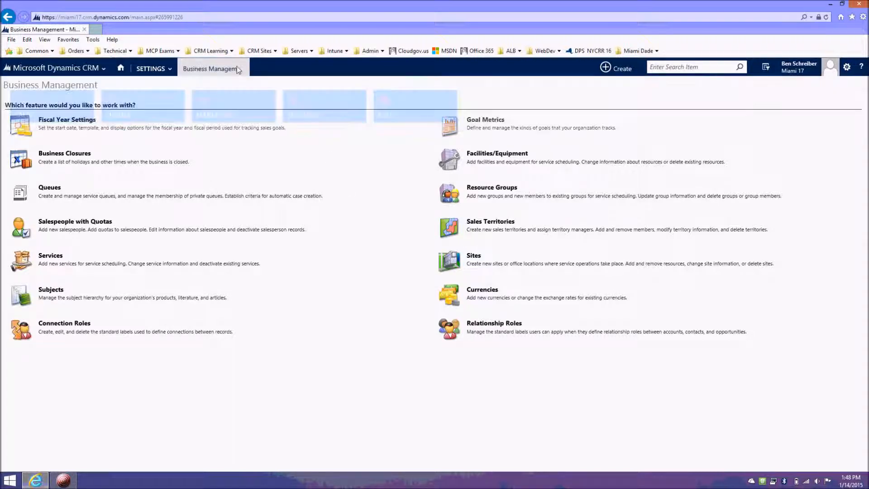
left_click(170, 73)
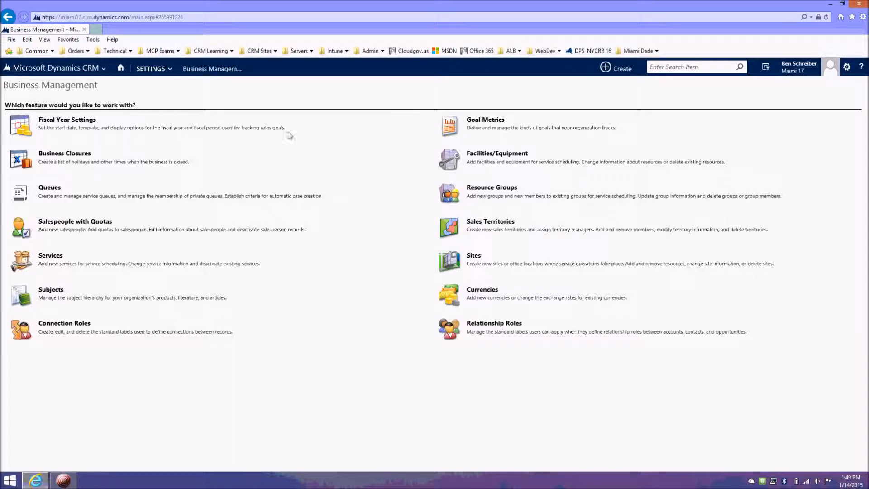
left_click(163, 68)
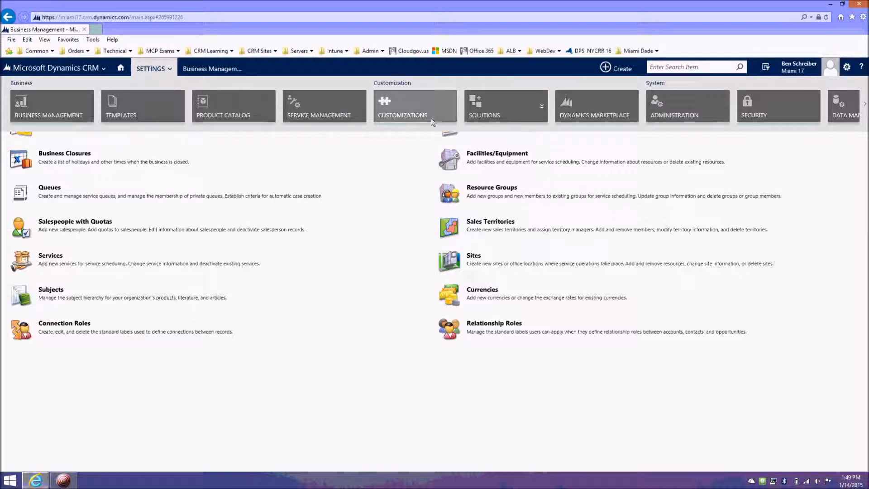
left_click(494, 111)
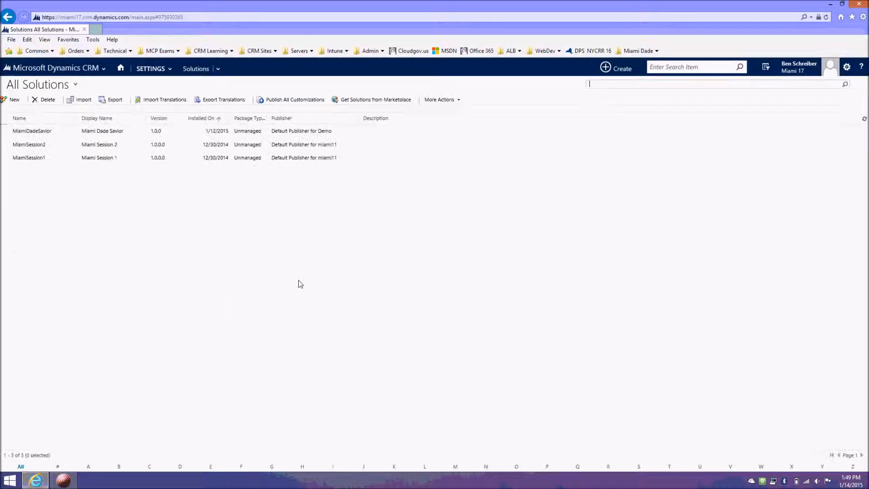
left_click(73, 132)
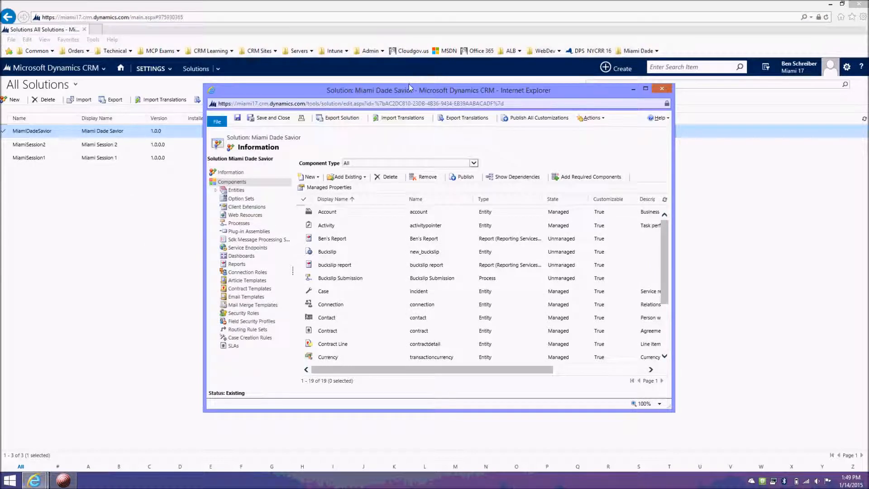
Step: Enlarge the solution window and expand the solution's Entities node
left_click_drag(411, 84, 411, 8)
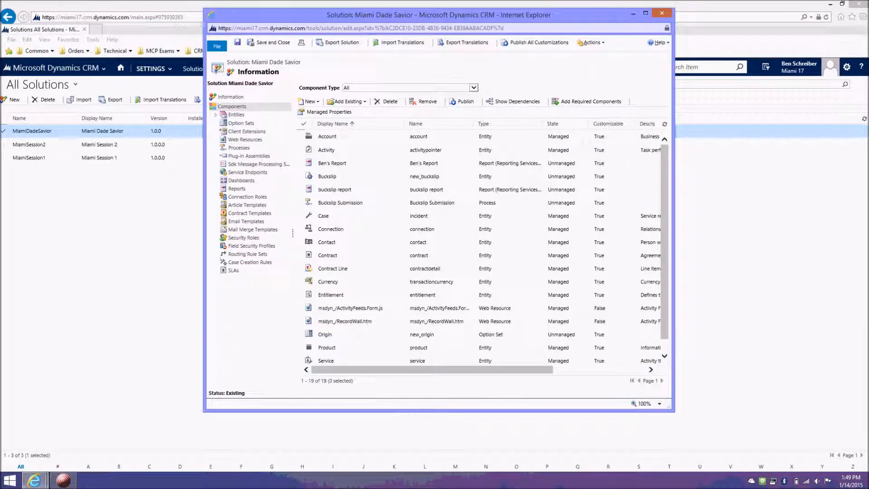
left_click_drag(452, 402, 452, 466)
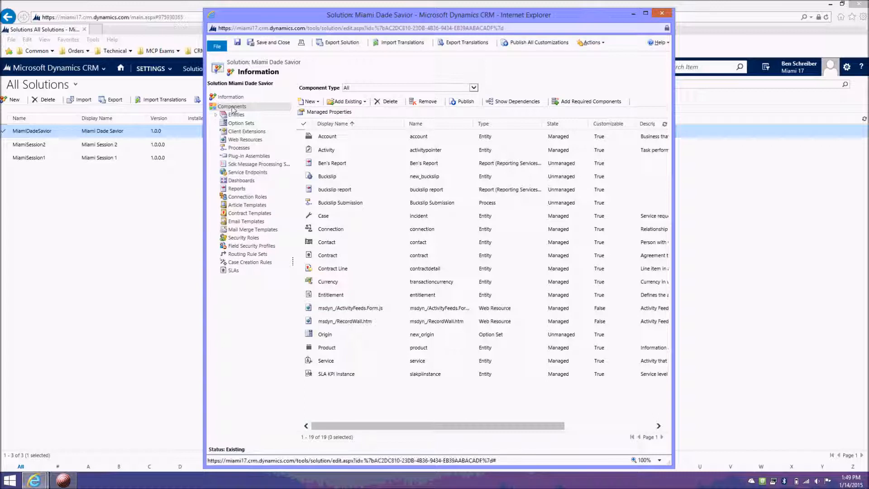
left_click(217, 115)
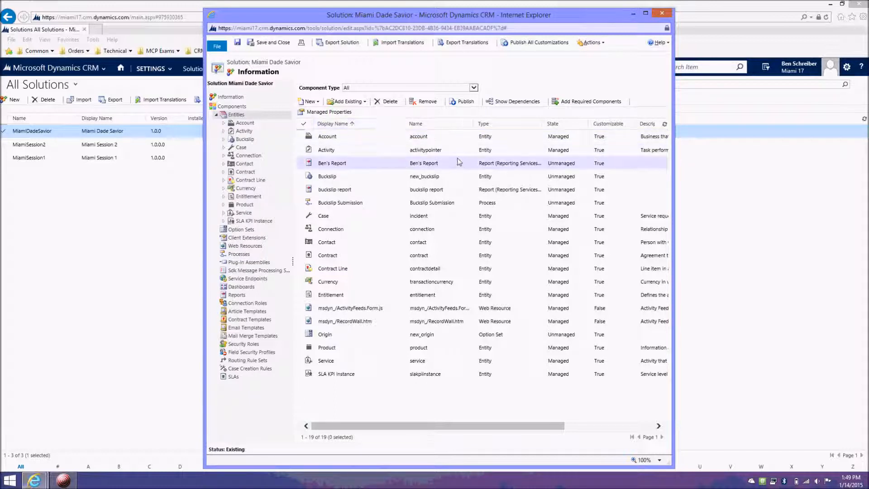
Step: Create a new entity in the solution with display name "Demo Entity" and plural name "Demo Entities"
left_click(312, 101)
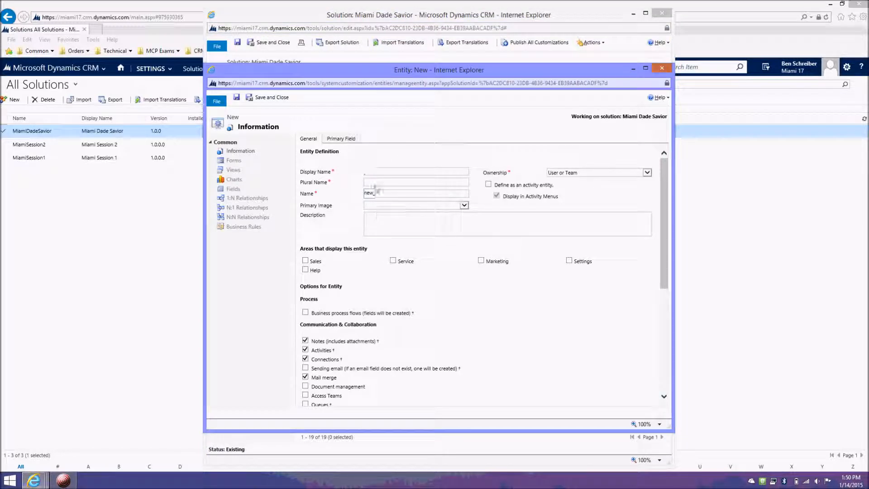
type("Demo Entity")
key("Tab")
type("Demo Entities")
Step: Describe the entity as "Demo entity for demonstration." and have it displayed in the Service area
left_click(455, 233)
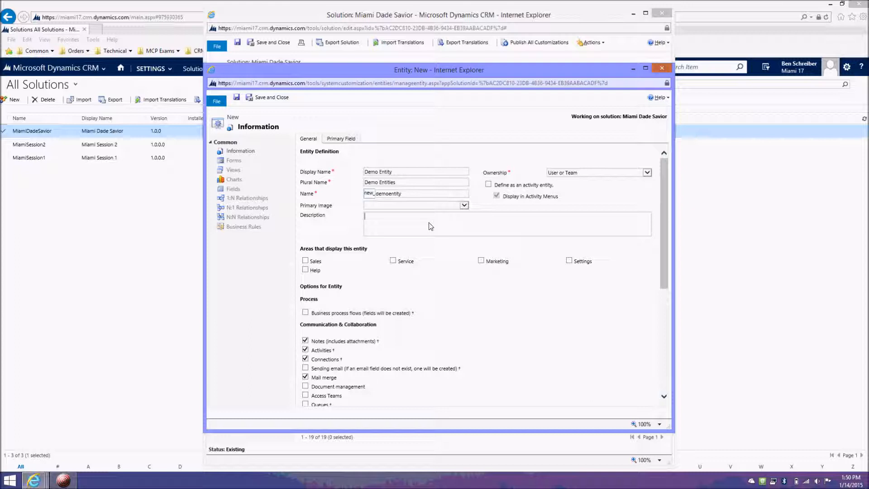
type("Demo entity for demonstration.")
left_click(393, 261)
Step: Enable Allow quick create, CRM for phones and CRM for tablets for the new entity
scroll(389, 303, "down", 4)
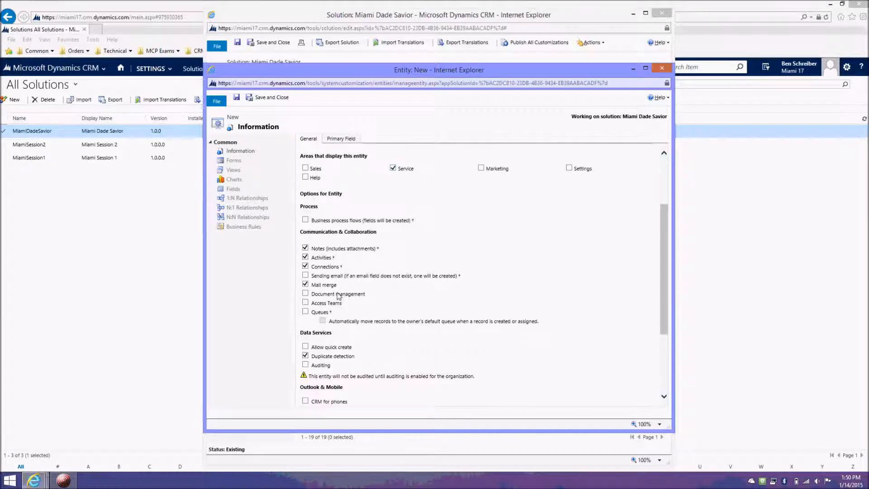
left_click(305, 347)
scroll(371, 240, "down", 1)
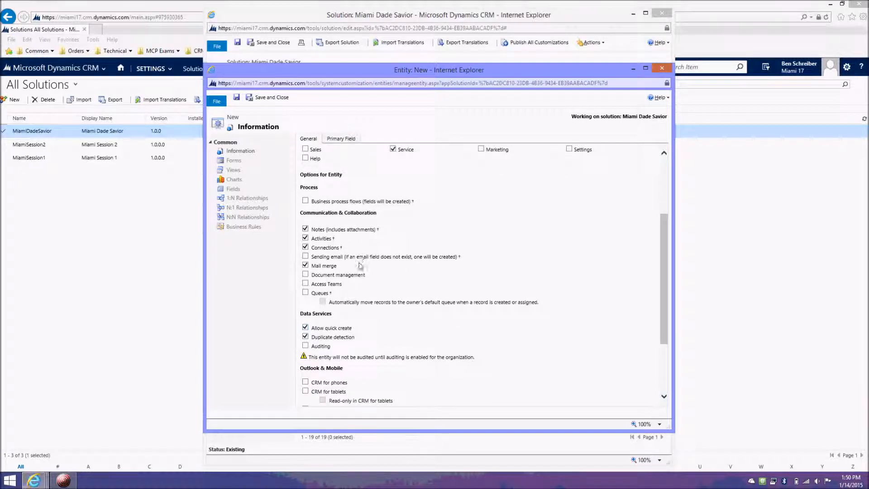
scroll(361, 265, "down", 4)
left_click(305, 306)
left_click(305, 315)
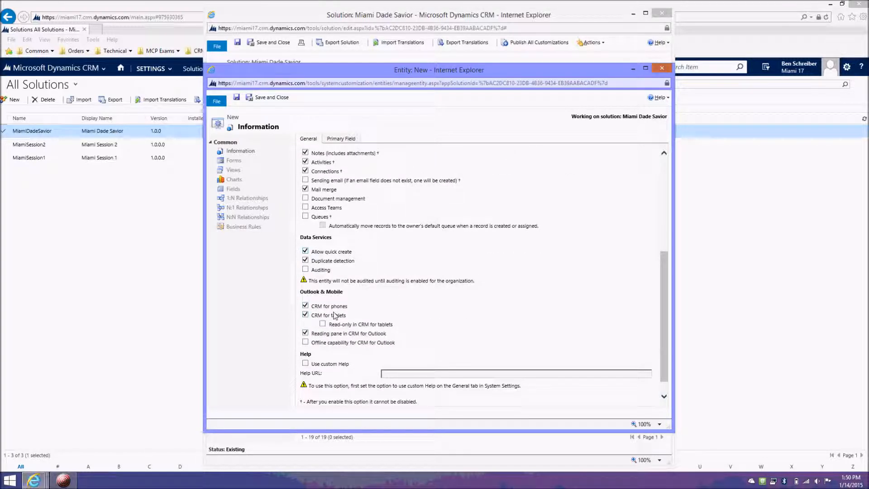
Step: Review the remaining entity options, and save and close the new entity
scroll(440, 311, "down", 1)
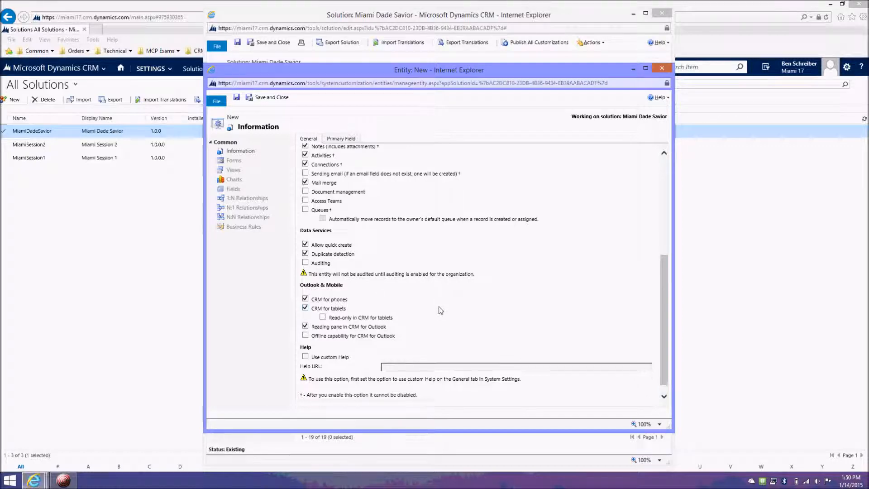
scroll(426, 311, "up", 8)
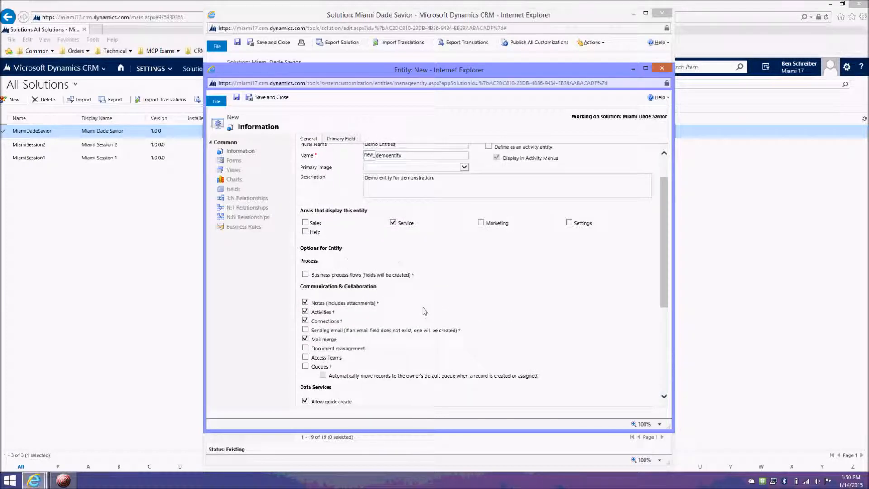
scroll(424, 311, "up", 2)
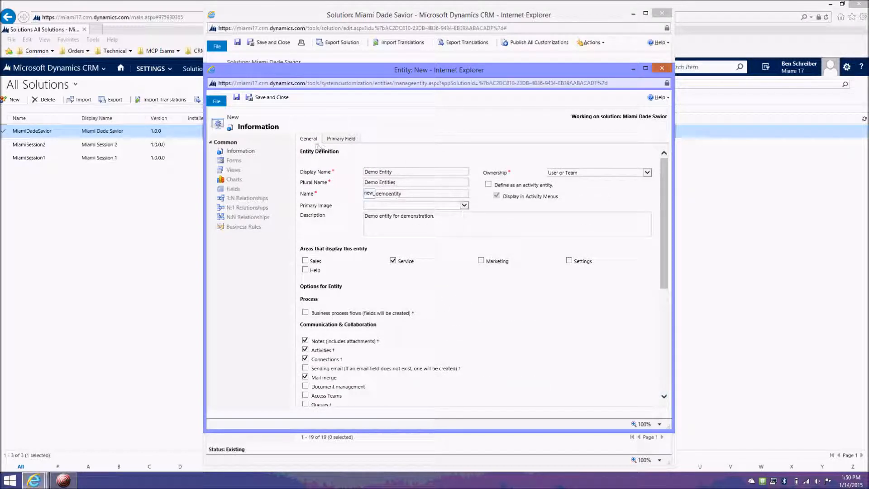
left_click(266, 99)
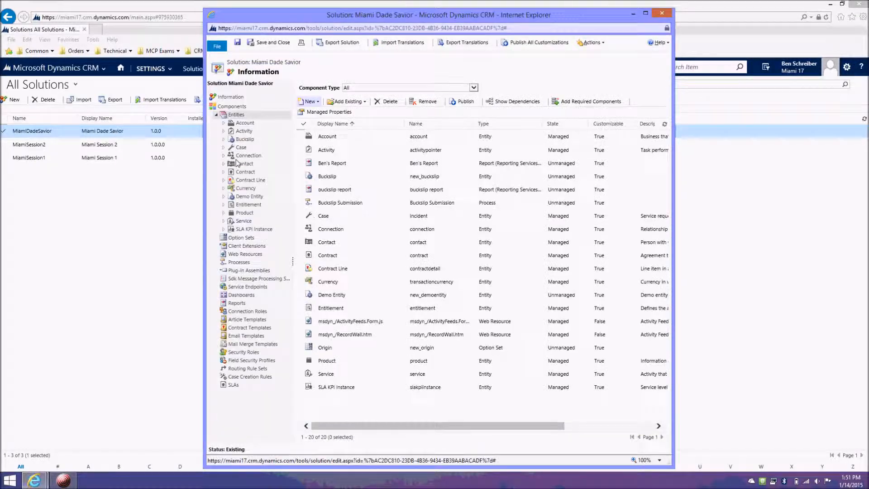
Step: Open Demo Entity in the solution with its subnodes expanded, and widen the window and the component tree
mouse_move(34, 480)
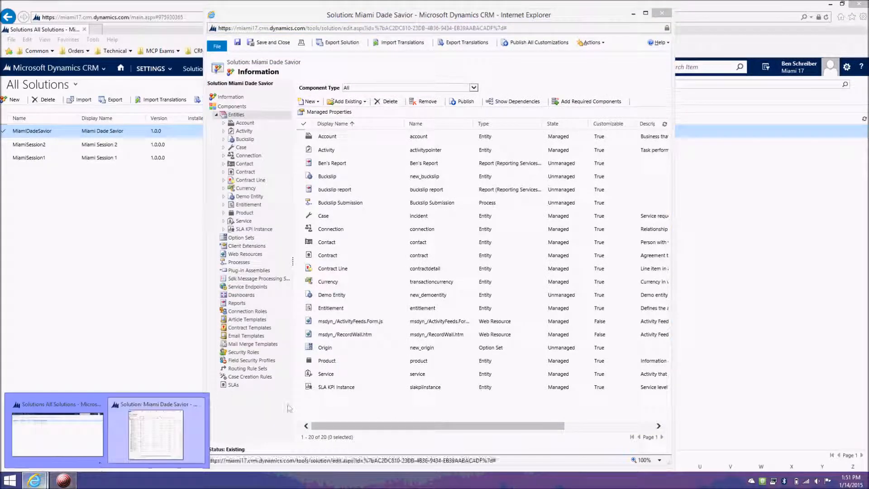
left_click(267, 423)
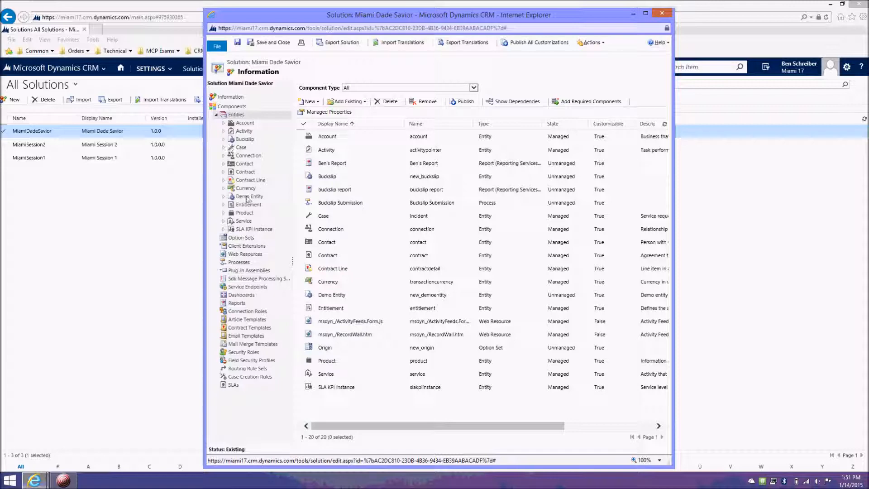
left_click(245, 196)
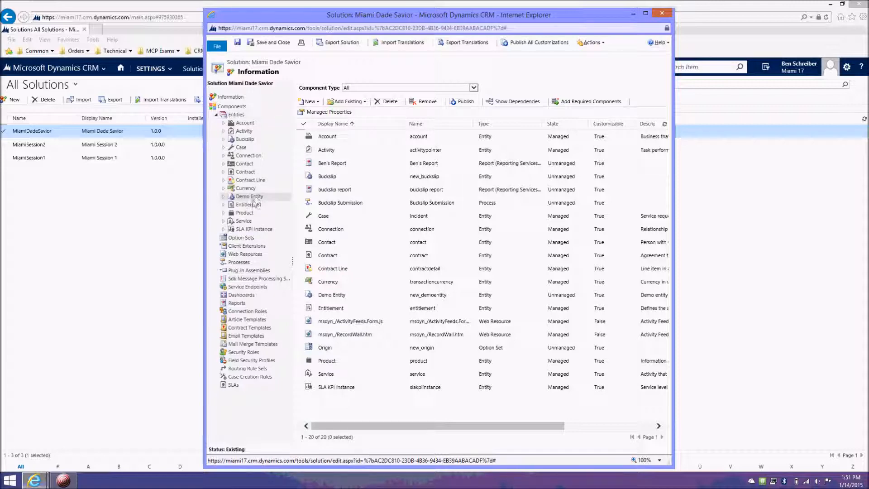
left_click(224, 198)
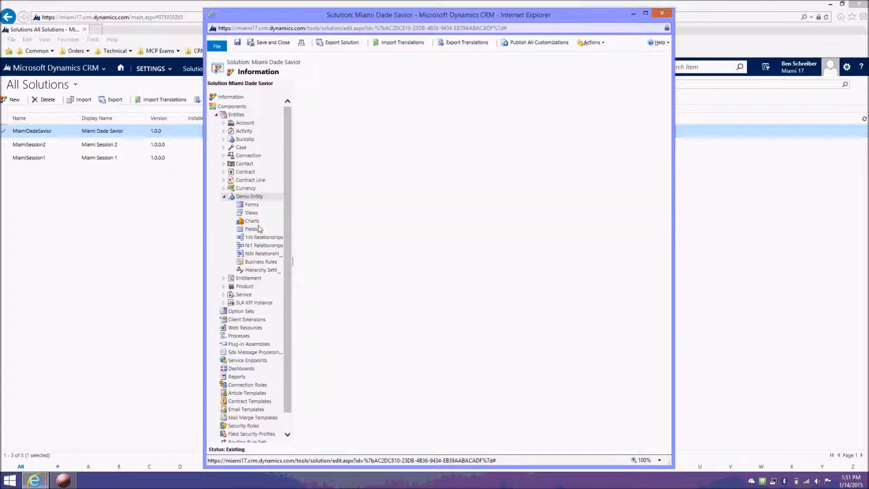
left_click_drag(203, 263, 140, 253)
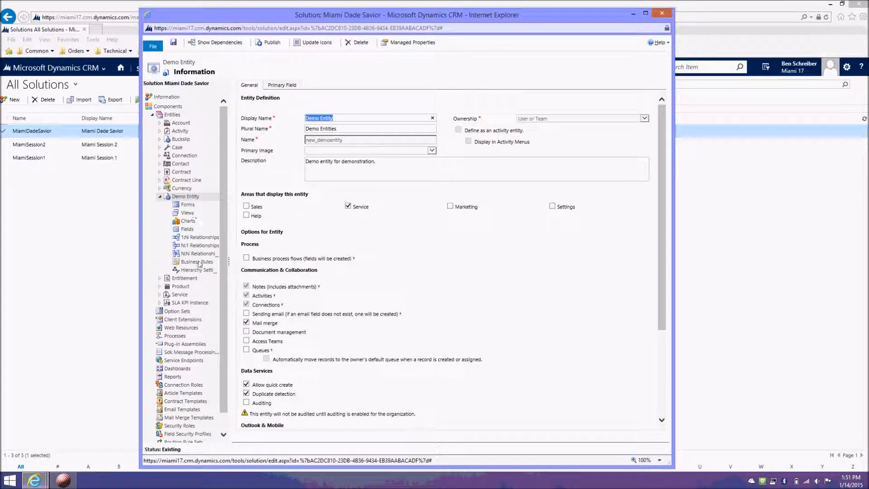
left_click_drag(228, 261, 248, 261)
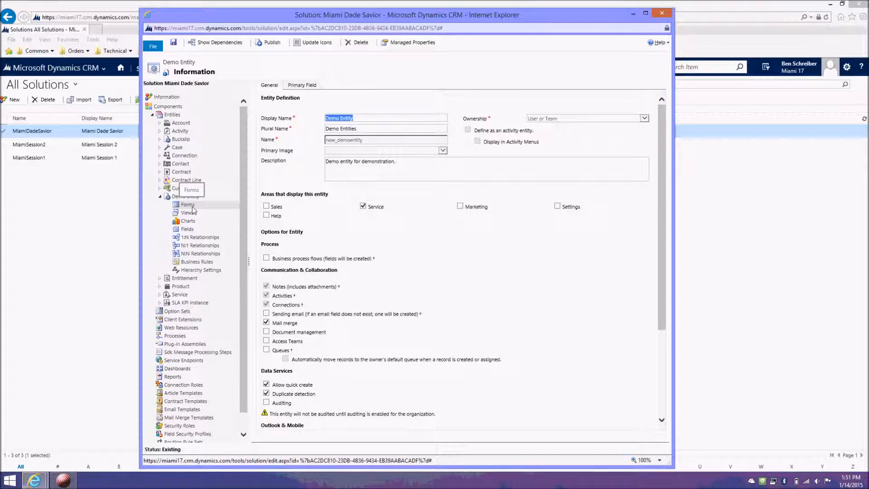
Step: Show Demo Entity's fields using the All view
left_click(188, 205)
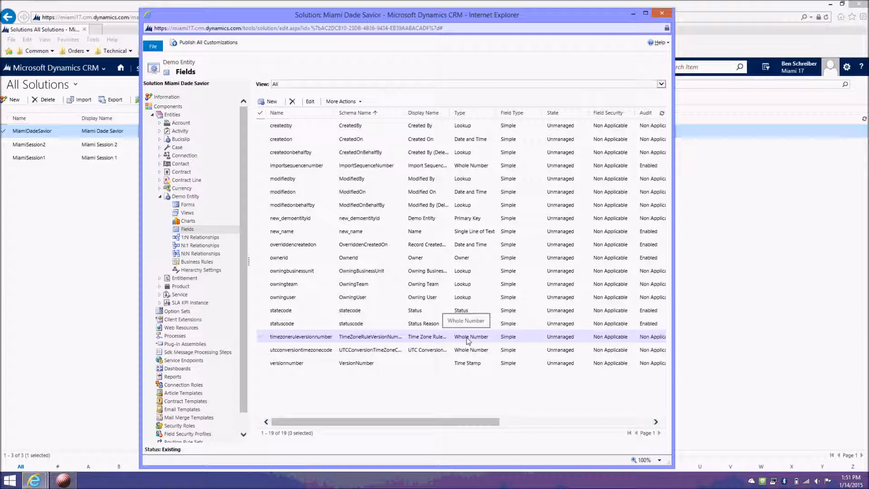
left_click(324, 85)
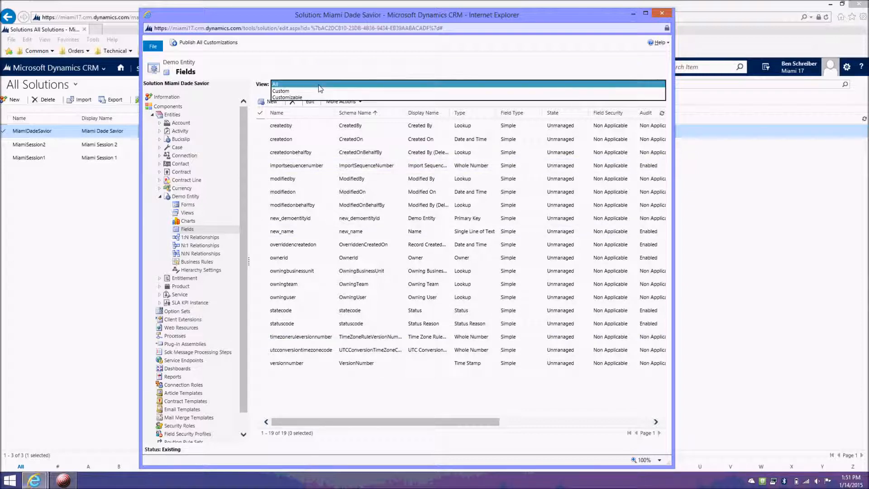
left_click(294, 84)
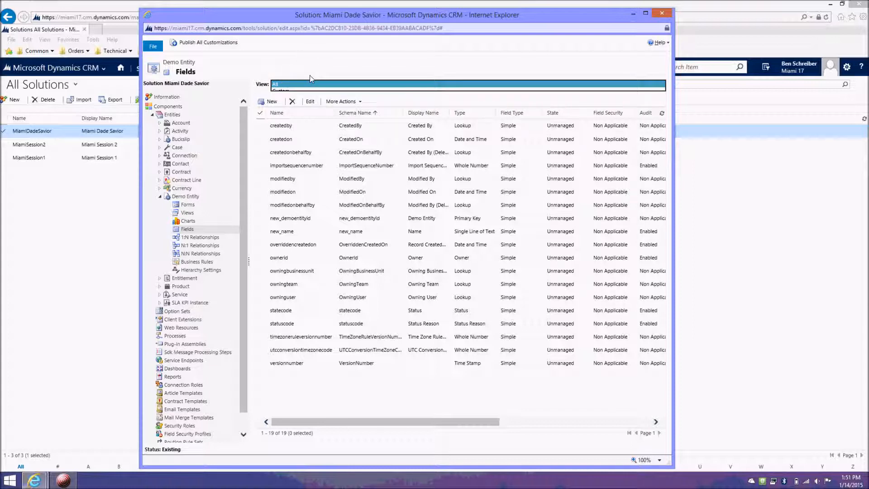
Step: Add a new field to Demo Entity named "Demo field 1" and make it Business Required
left_click(273, 102)
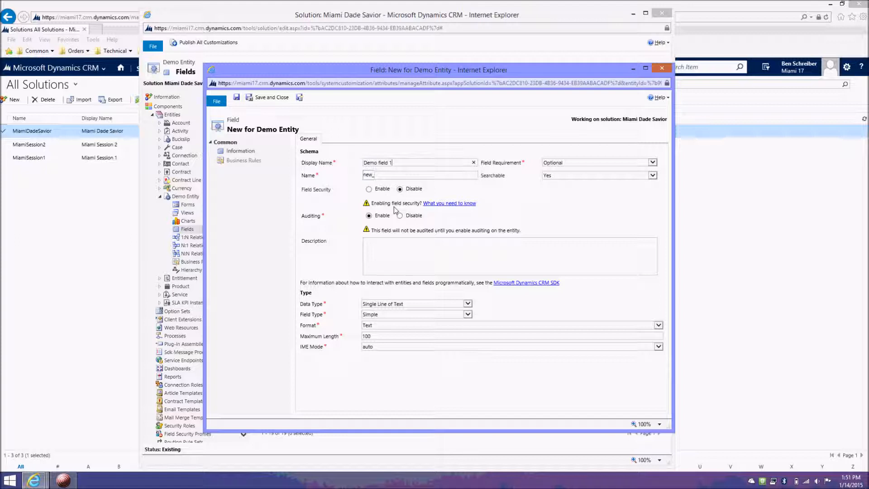
left_click(561, 163)
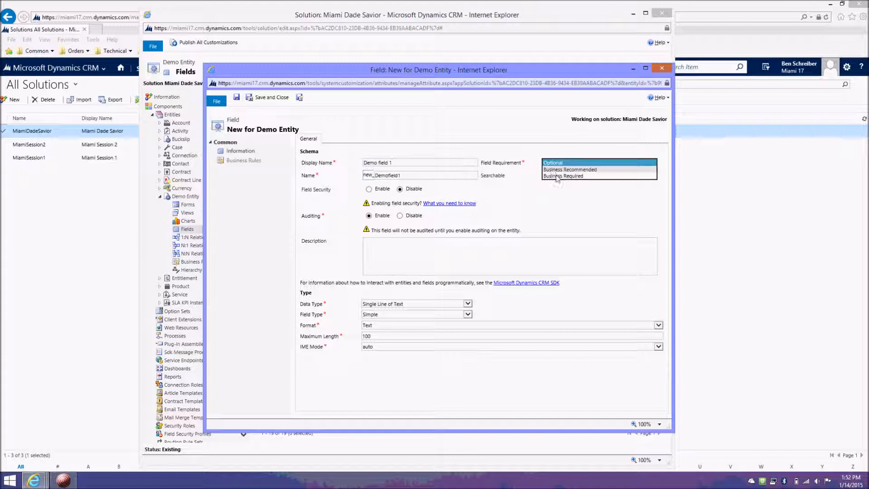
left_click(558, 181)
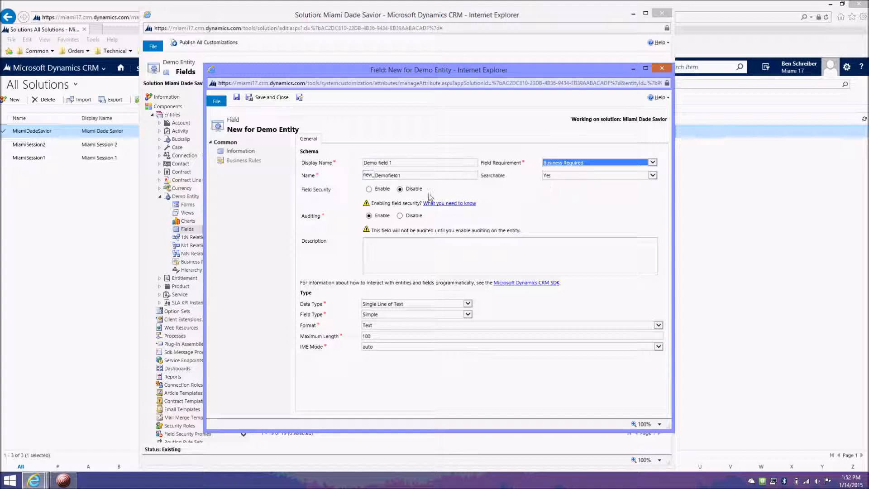
Step: Enter "demo field 1 is required." as the new field's description
left_click(394, 259)
type("demo field 1")
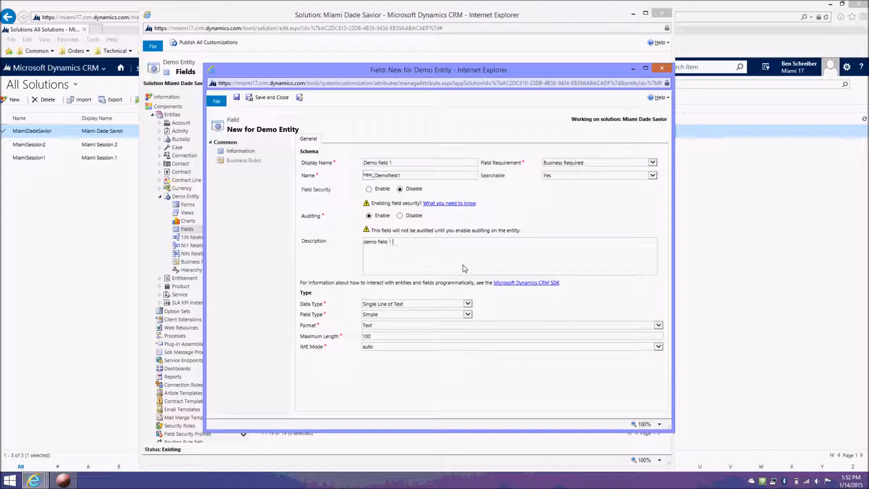
type(" is required.")
Step: Review the available data types, keep Single Line of Text, and save and close the field
left_click(469, 308)
left_click(462, 308)
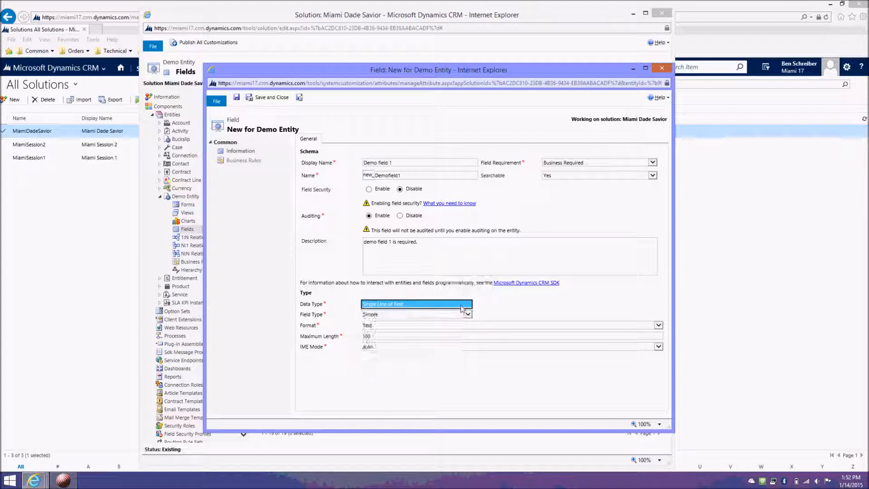
left_click(463, 308)
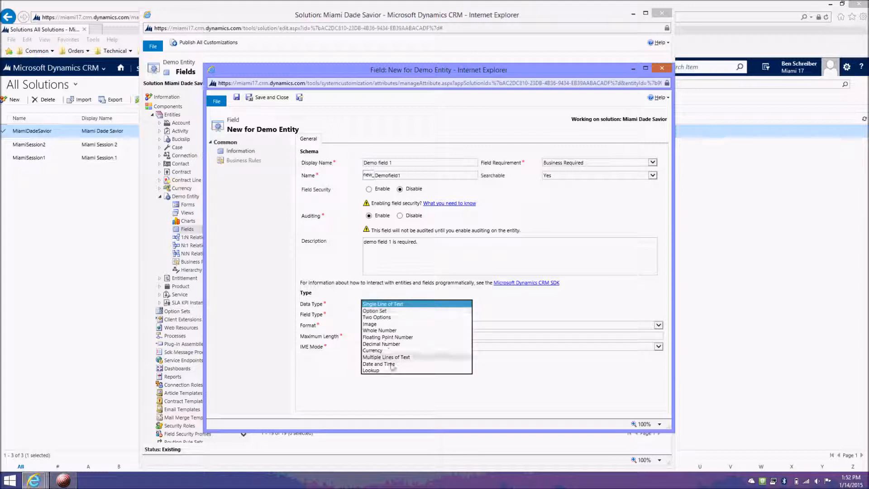
left_click(495, 304)
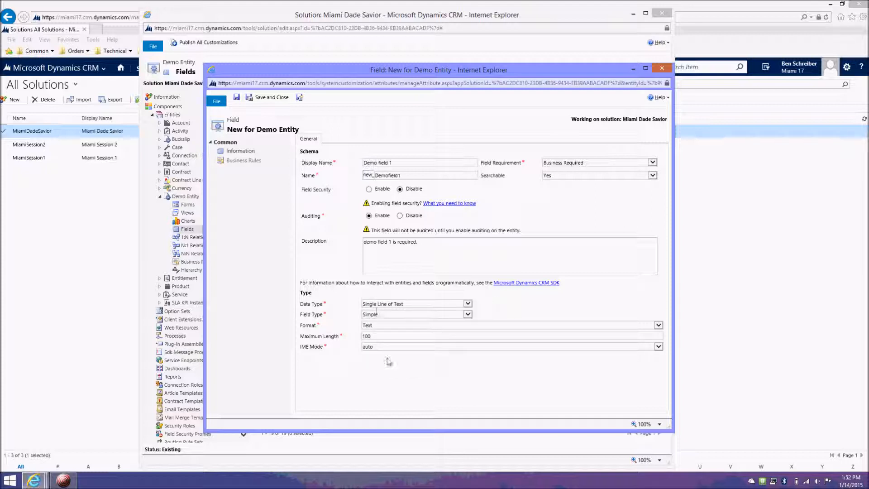
left_click(269, 98)
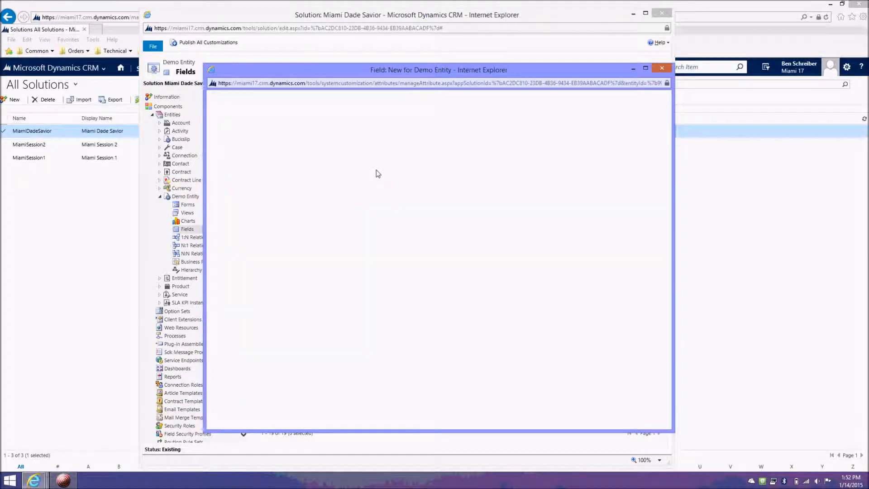
Step: From Demo Entity's Custom fields view, add a new field named "Demo field 2" with the description "demo filed two is opitional."
left_click(304, 84)
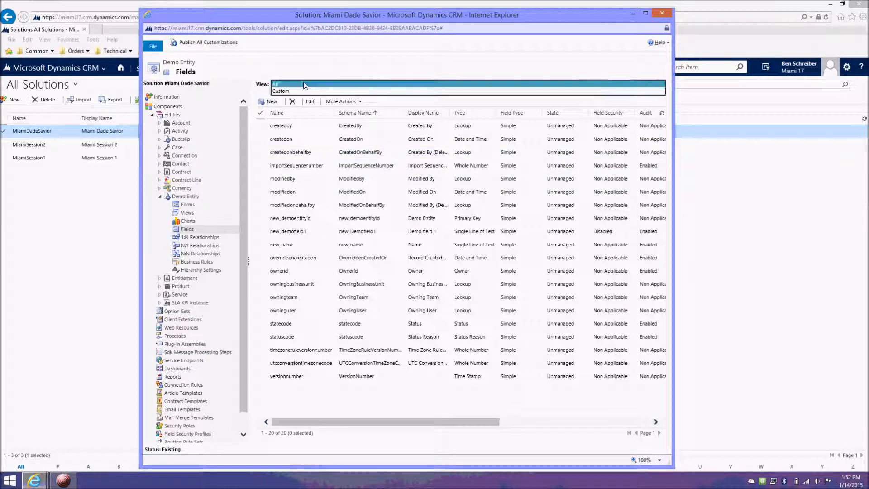
left_click(304, 90)
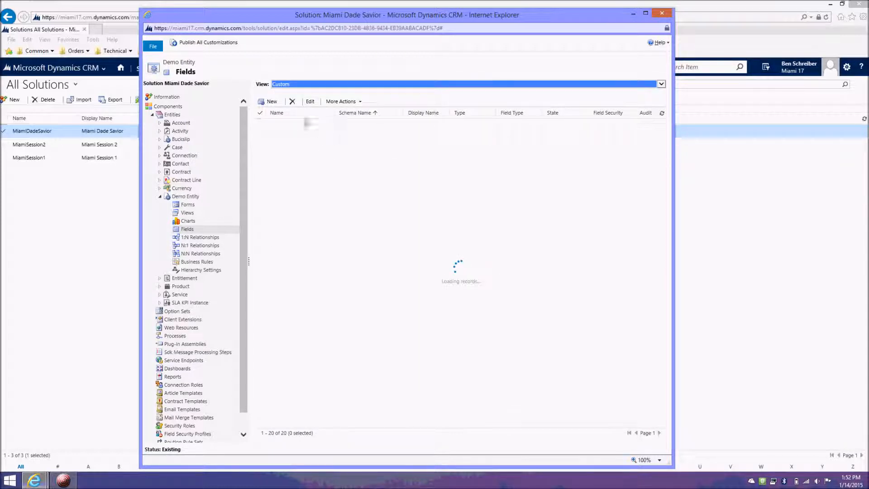
left_click(271, 102)
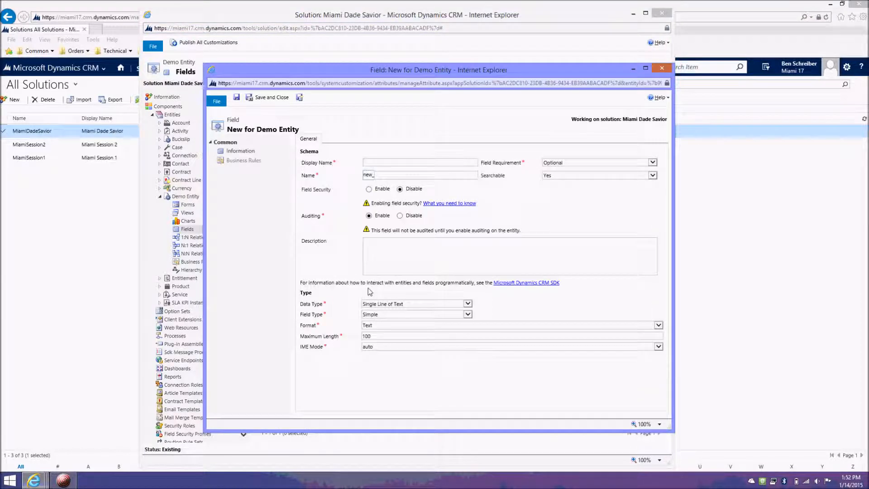
type("Demo field 2")
key("Tab")
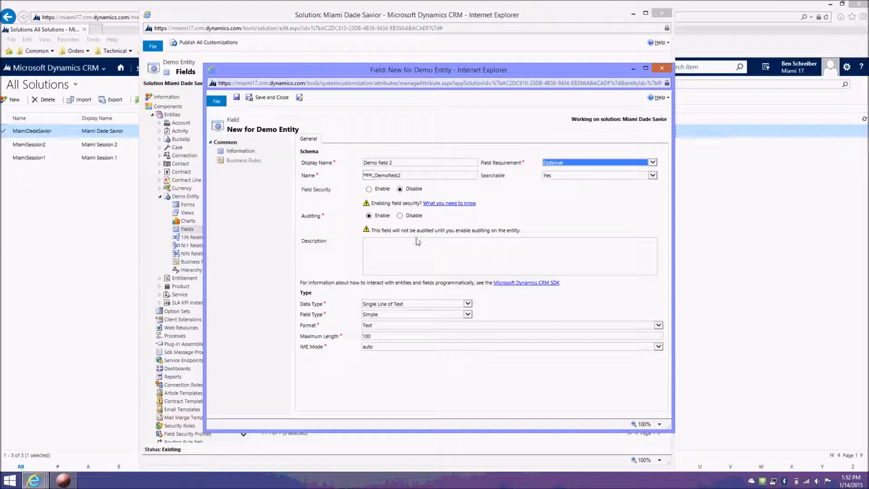
left_click(418, 263)
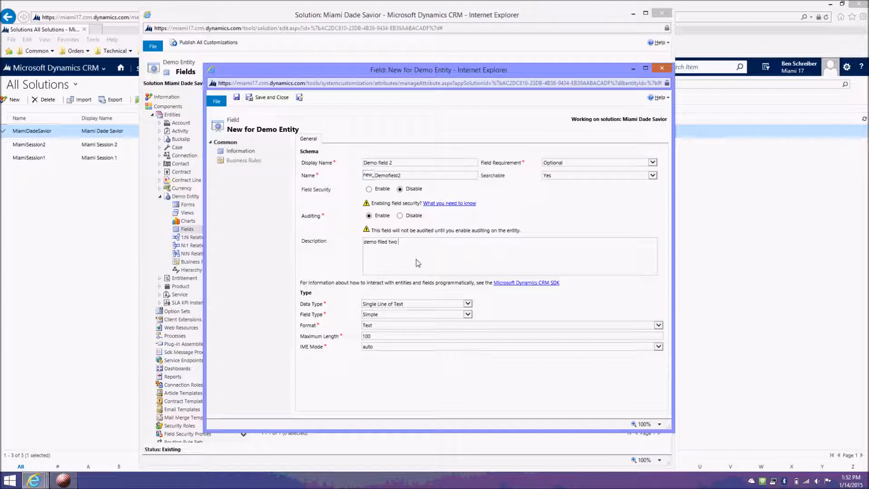
type("demo filed two is opitional.")
Step: Set the new field's data type to Whole Number, keep the format as None, and save and close the field
left_click(468, 304)
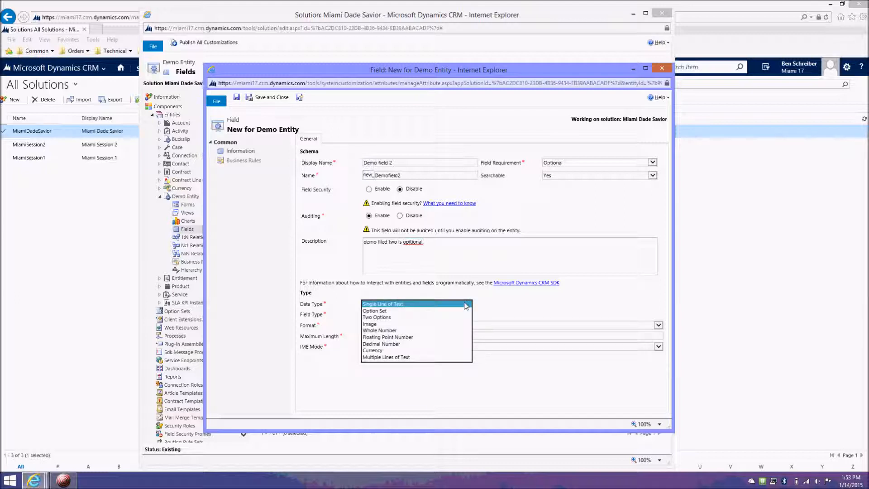
left_click(393, 330)
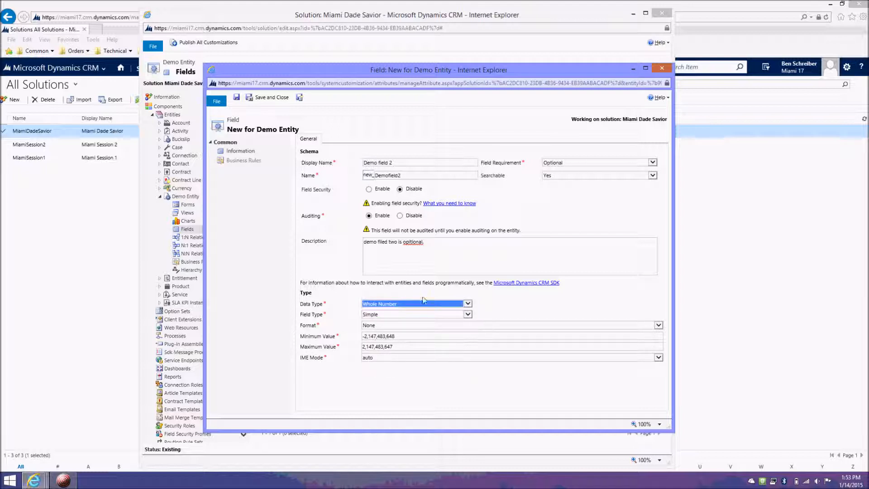
left_click(389, 326)
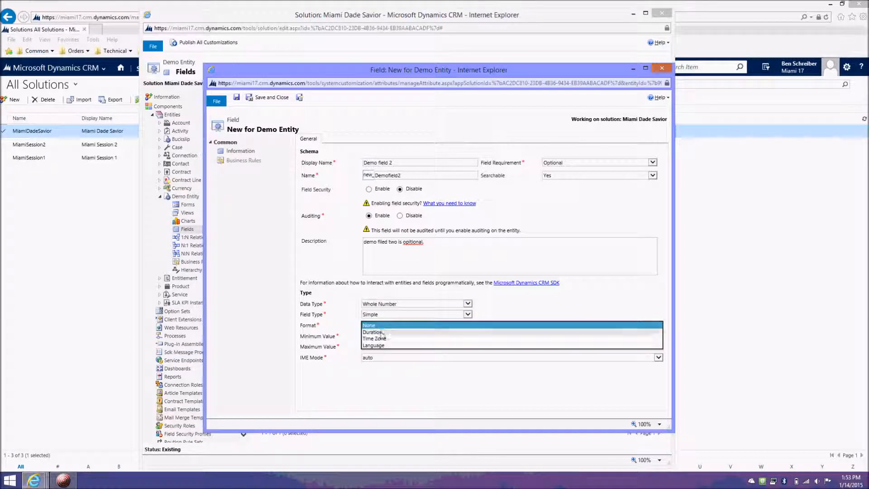
left_click(514, 325)
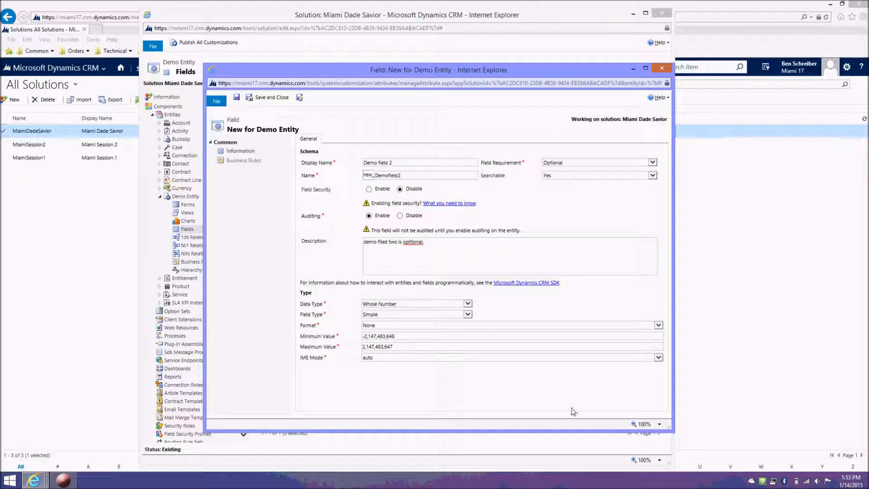
left_click(271, 97)
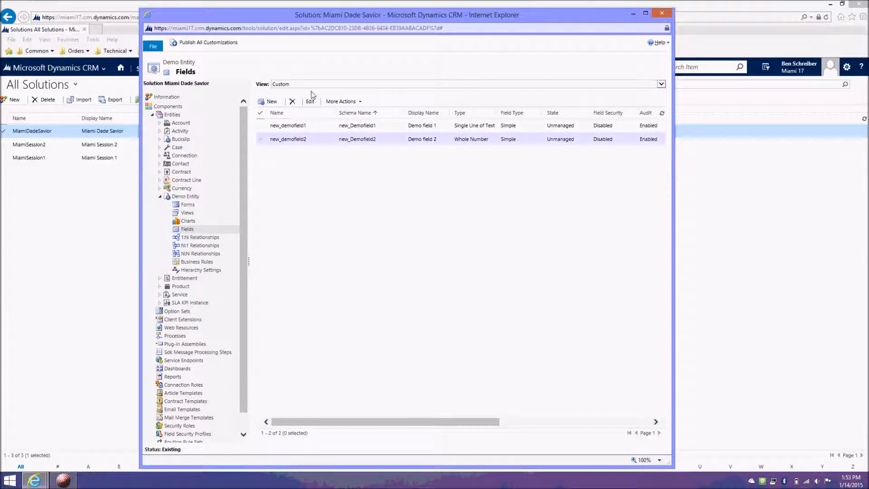
Step: Switch Demo Entity's field list to the All view
left_click(288, 86)
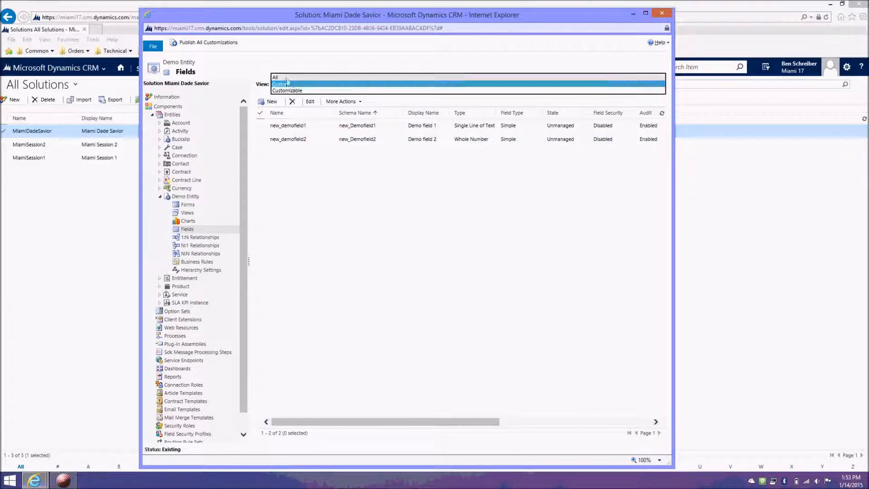
left_click(286, 78)
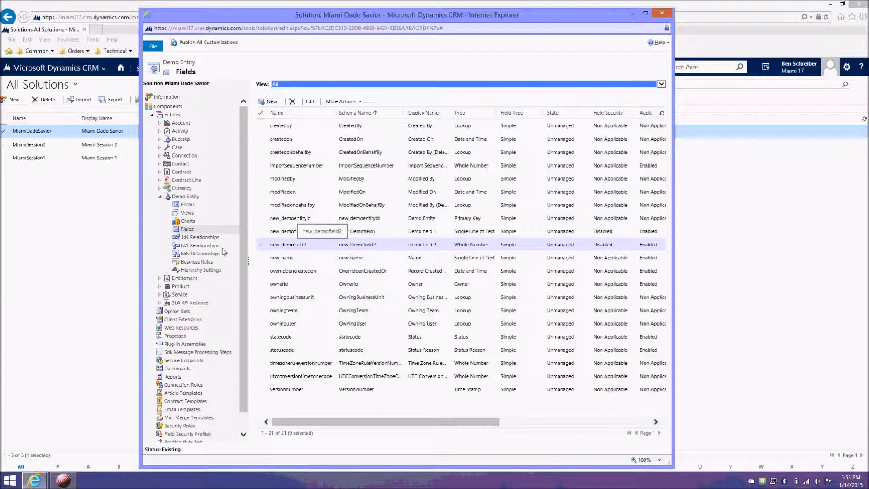
Step: Open Demo Entity's Main form and add Demo field 1 and Demo field 2 below Owner in the General section
left_click(190, 205)
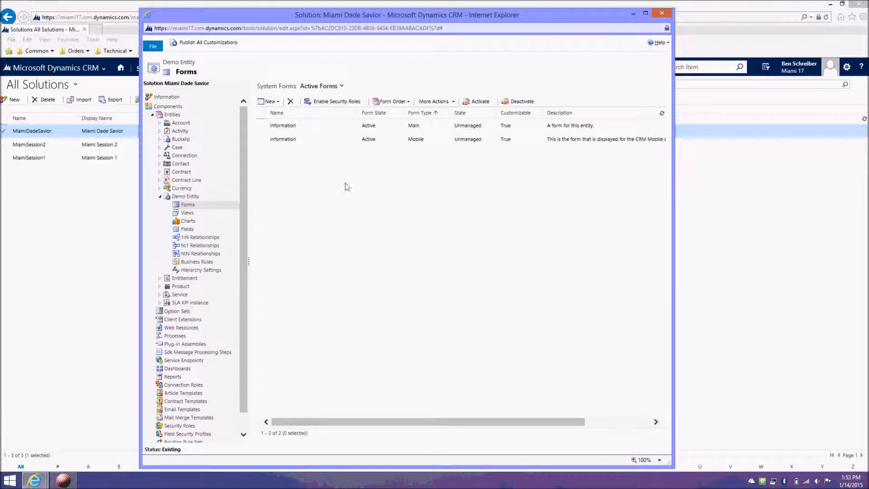
left_click(438, 127)
double_click(447, 133)
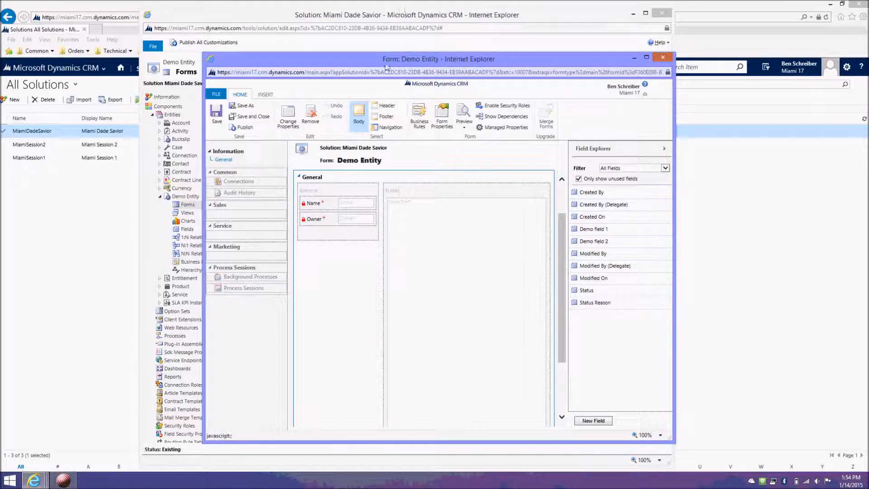
left_click_drag(459, 60, 459, 17)
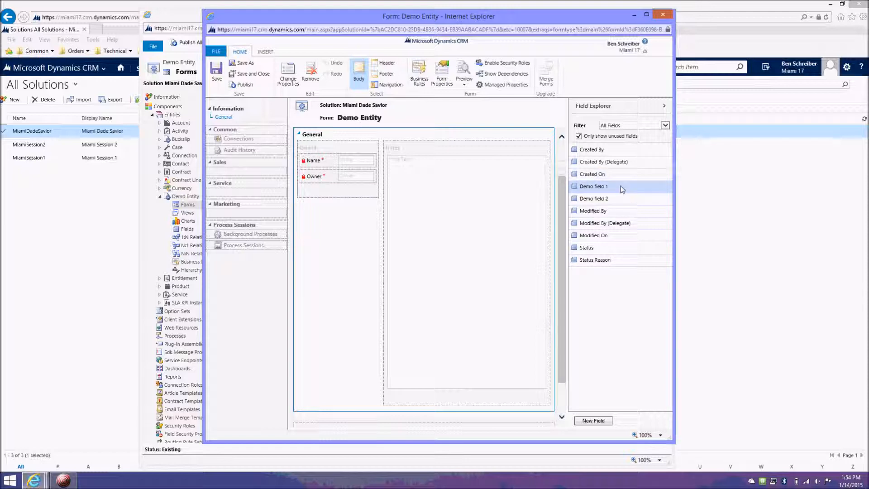
left_click_drag(623, 191, 359, 191)
left_click_drag(621, 187, 328, 206)
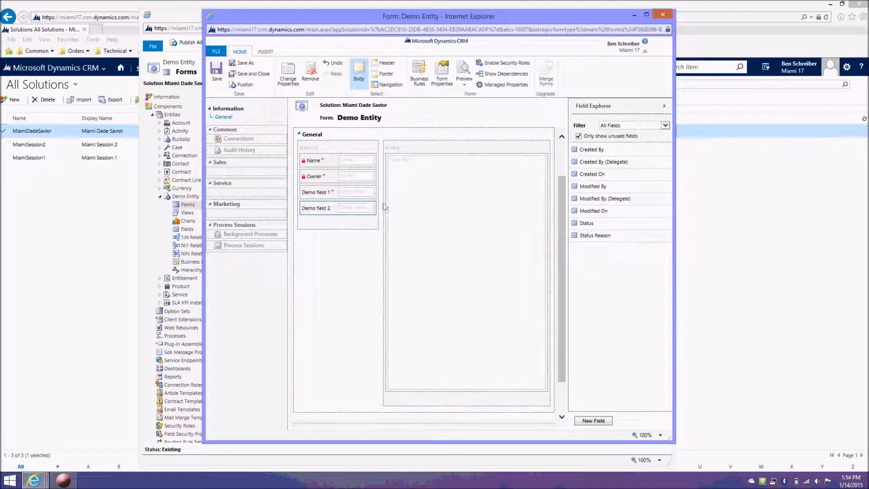
Step: Review the column layout and width options in the General tab's properties, and close them without making changes
left_click(360, 136)
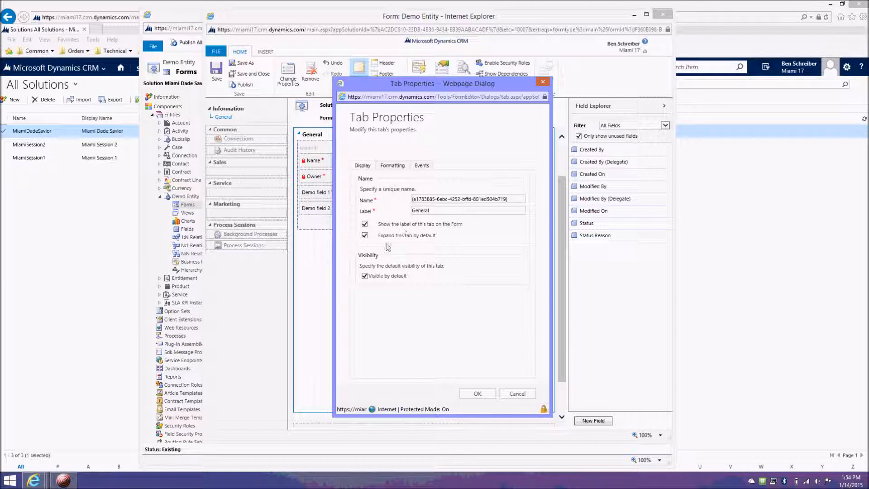
left_click(393, 166)
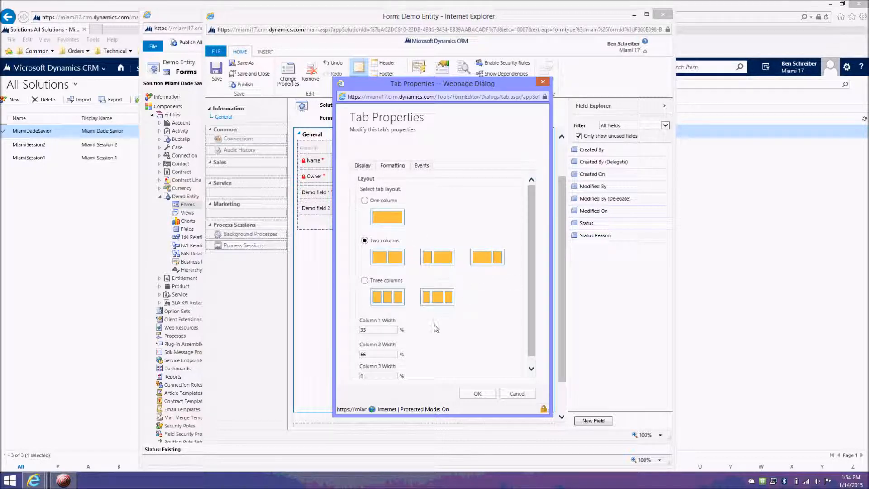
scroll(434, 325, "down", 1)
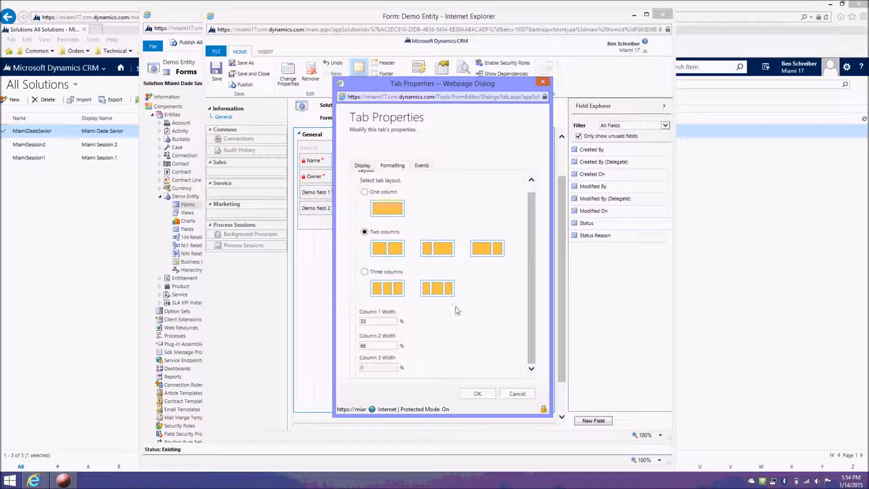
scroll(458, 311, "up", 1)
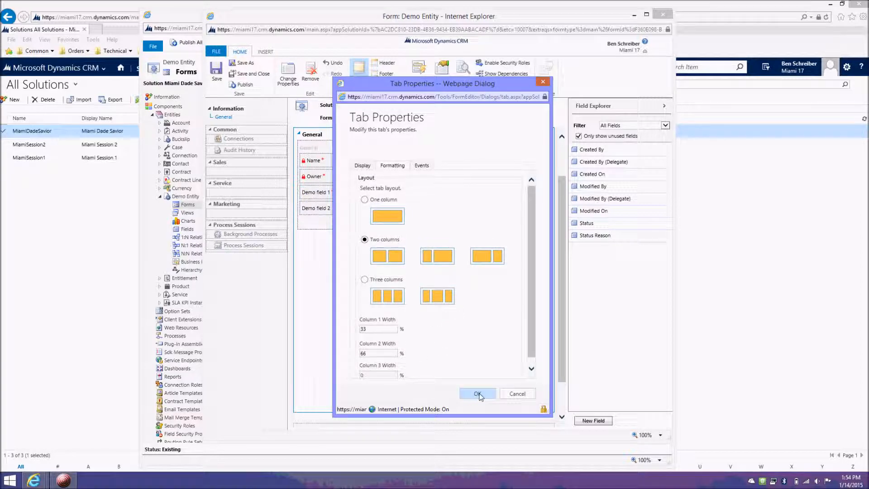
left_click(515, 393)
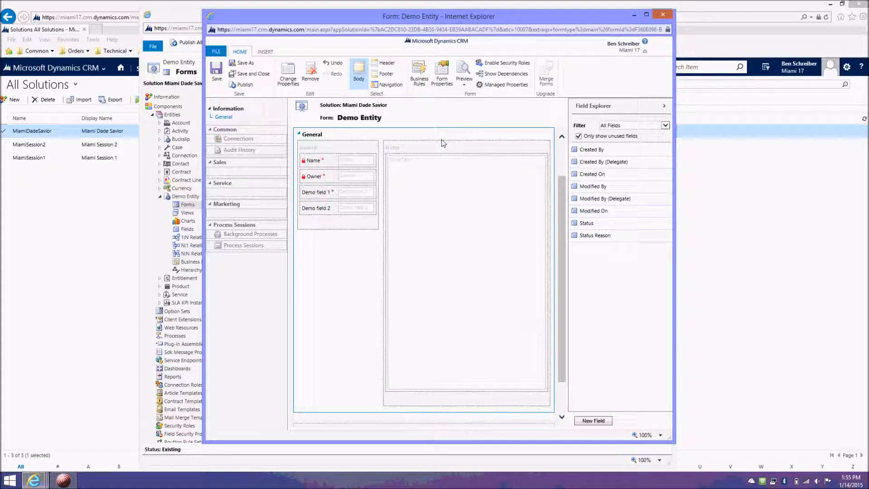
Step: Save and close Demo Entity's Main form
left_click(496, 236)
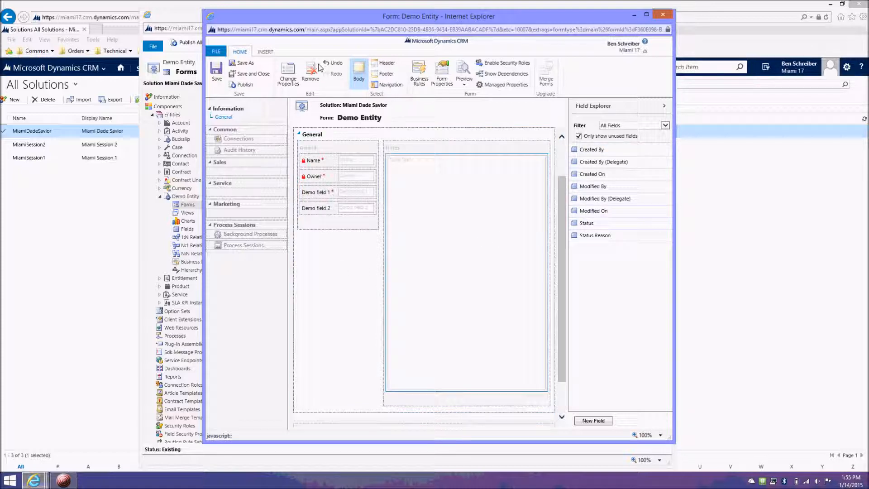
left_click(254, 75)
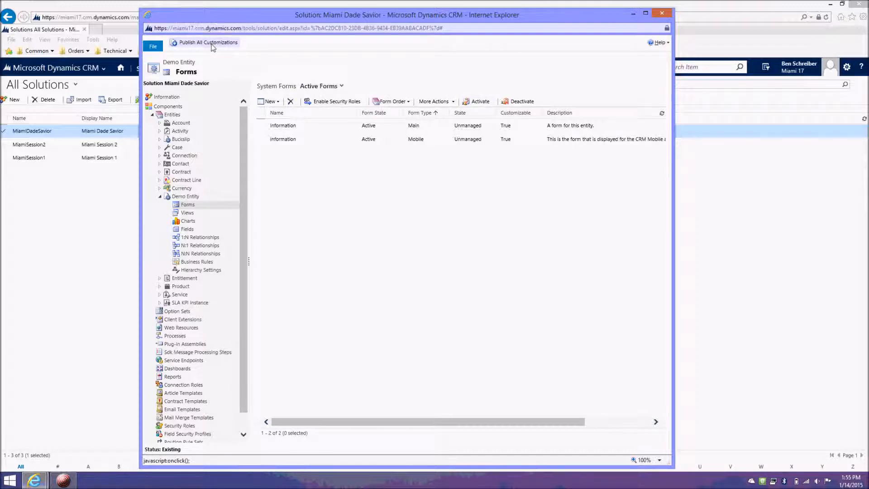
Step: Reopen Demo Entity's Main form to publish it, and publish all customizations of the solution
left_click(432, 128)
double_click(432, 128)
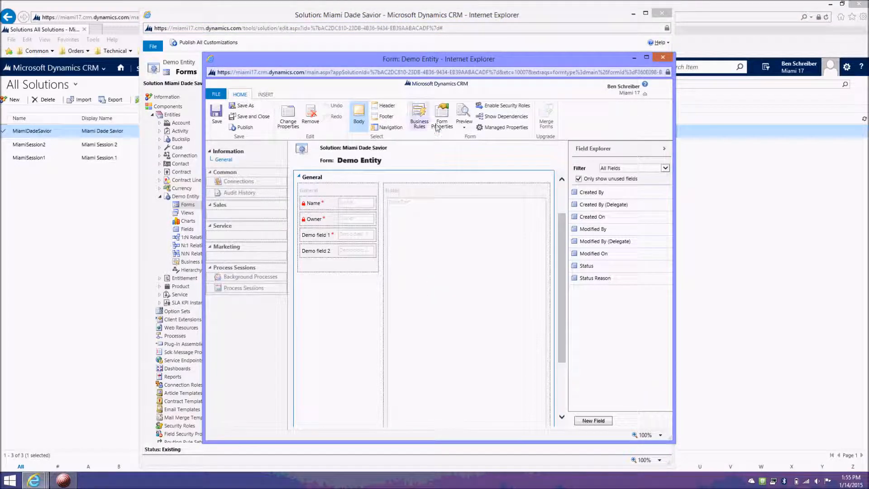
left_click(244, 129)
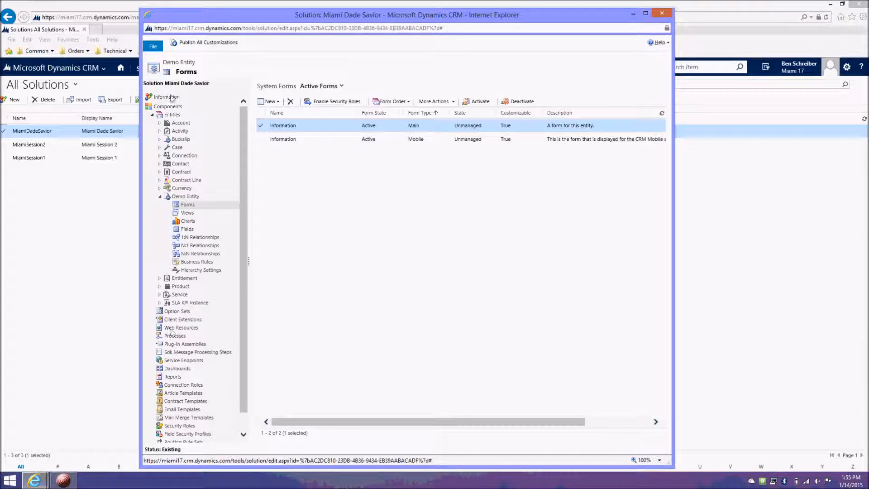
left_click(226, 45)
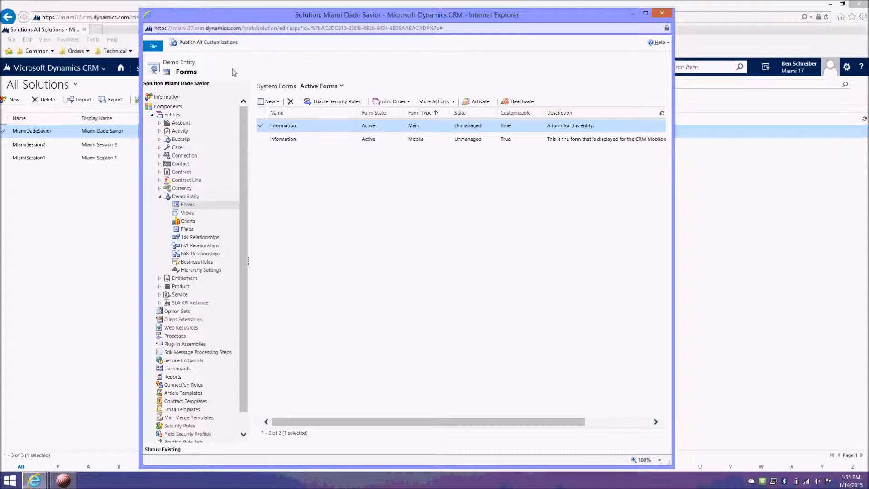
Step: Open Demo Entity's Active Demo Entities view and add Demo field 1 and Demo field 2 as columns
left_click(202, 211)
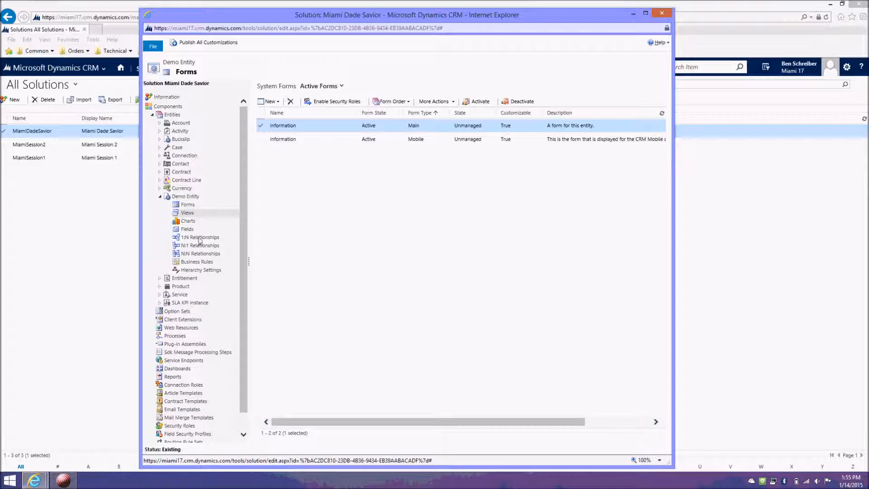
left_click(189, 229)
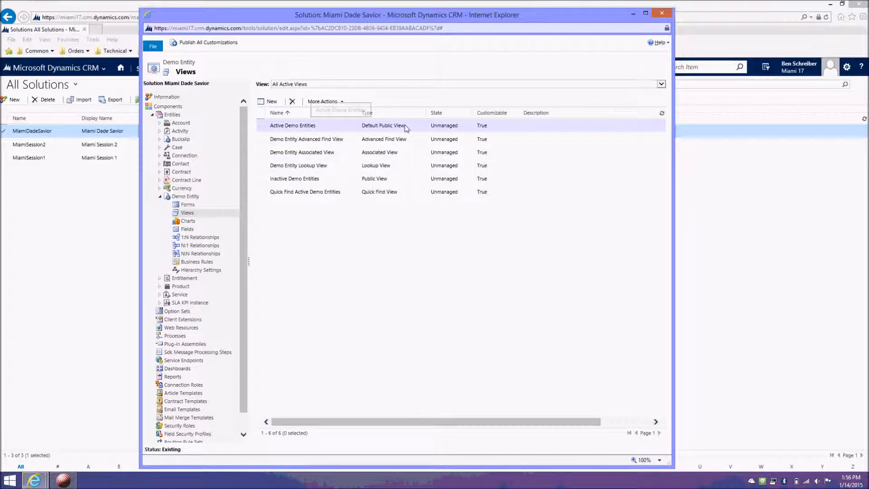
double_click(336, 131)
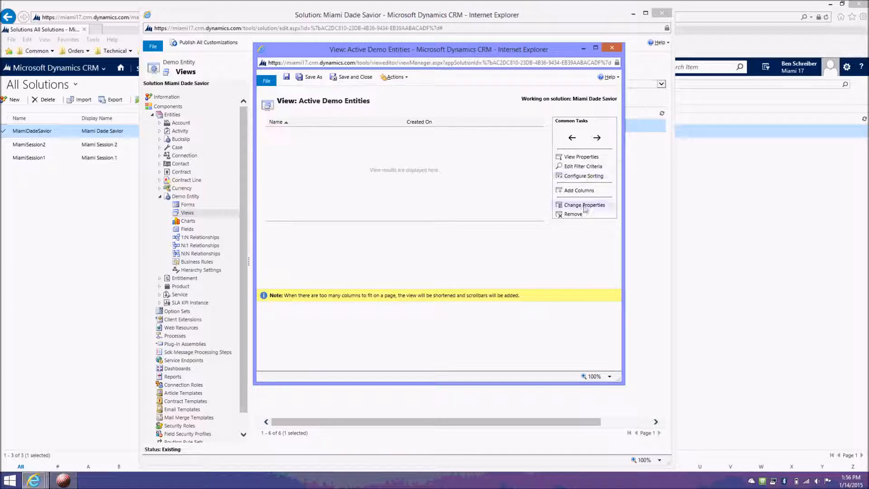
left_click(587, 191)
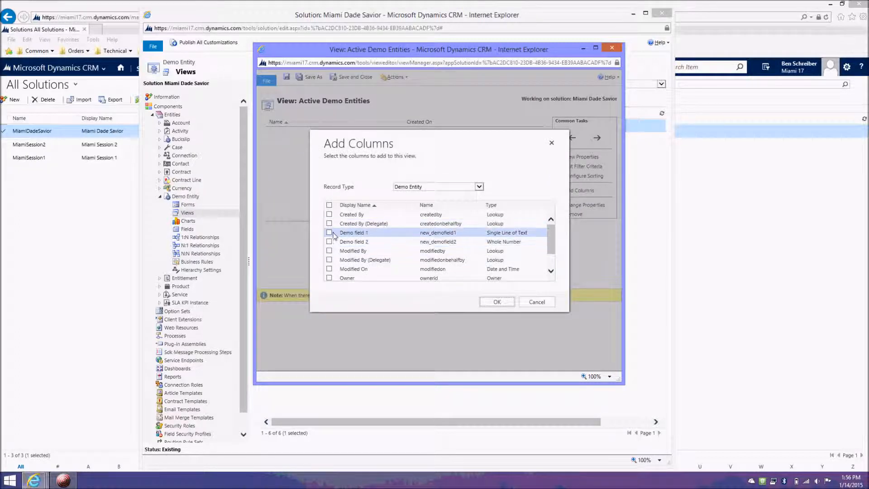
left_click(329, 233)
left_click(329, 241)
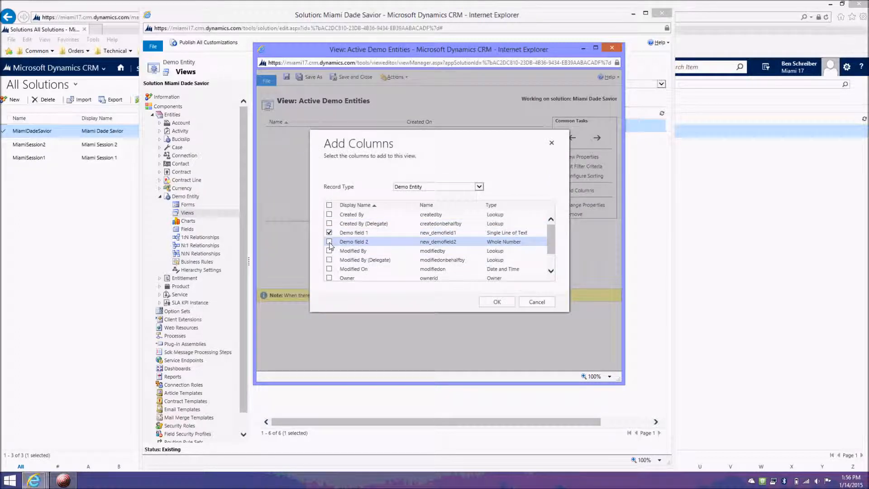
left_click(497, 302)
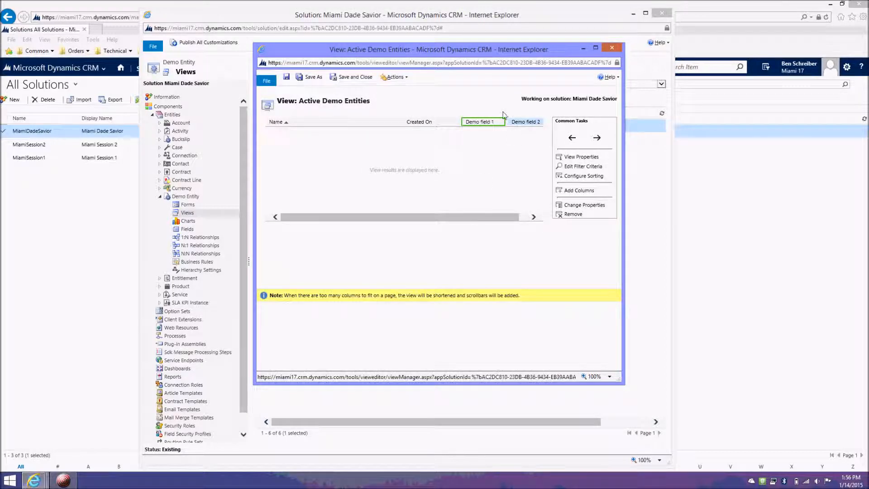
Step: Enlarge the view editor window and set the Demo field 1 column's width to 200px
left_click_drag(536, 50, 492, 40)
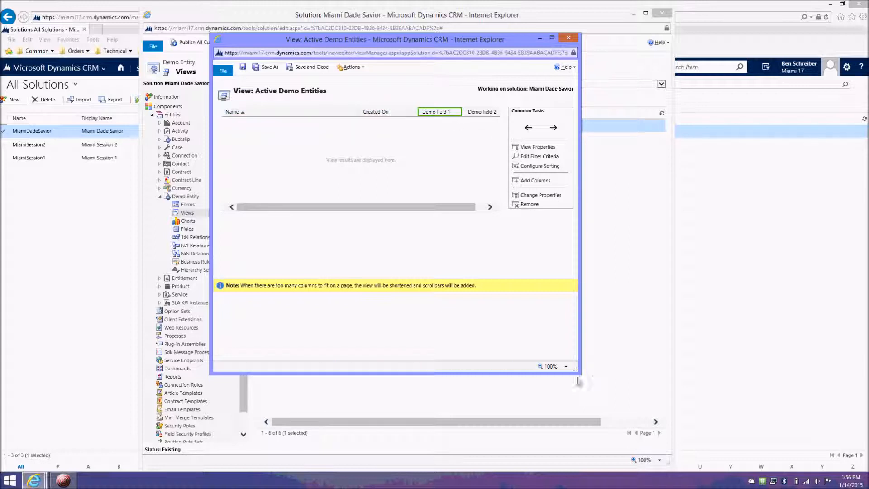
left_click_drag(576, 374, 719, 404)
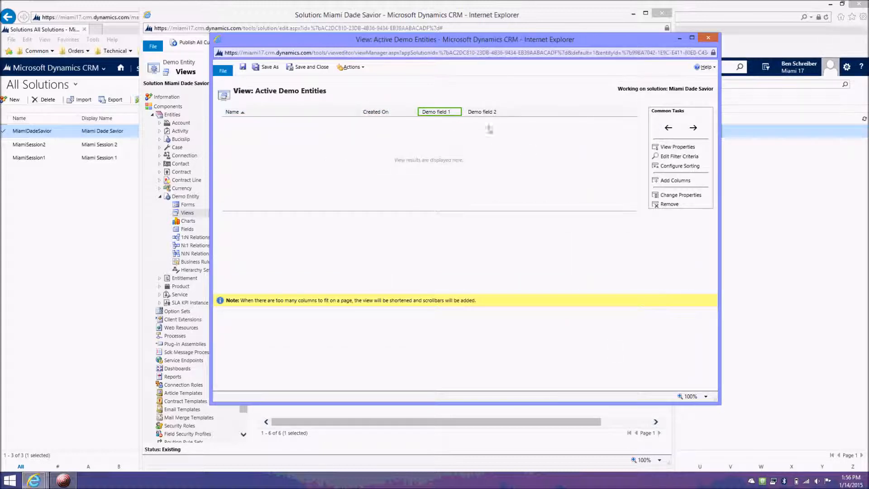
left_click(687, 197)
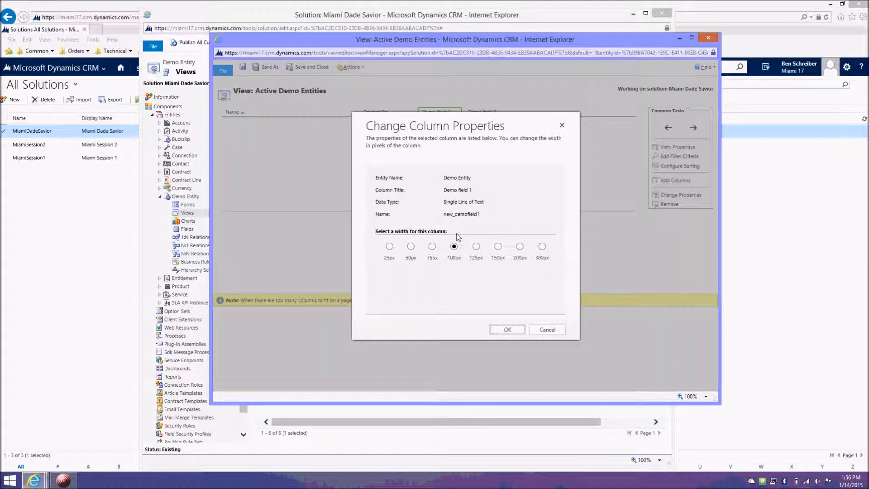
left_click(520, 247)
left_click(507, 331)
Step: Set the Demo field 2 column's width to 200px, and save and close the Active Demo Entities view
left_click(528, 113)
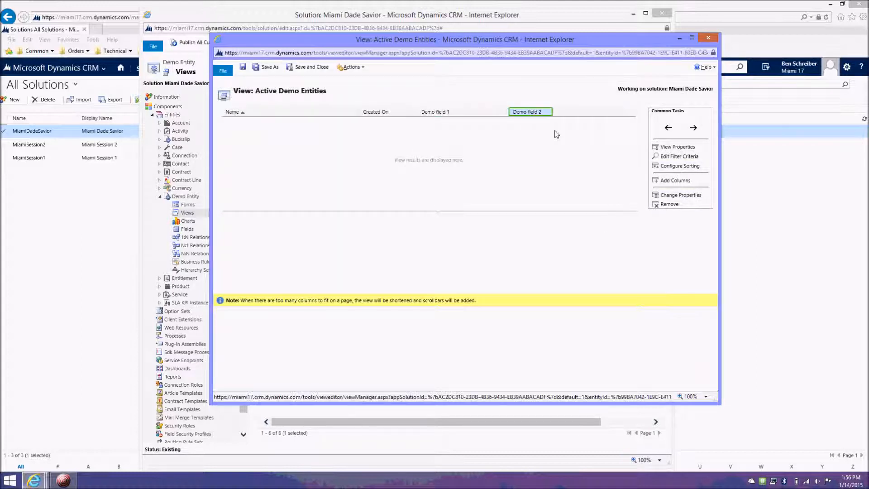
left_click(670, 195)
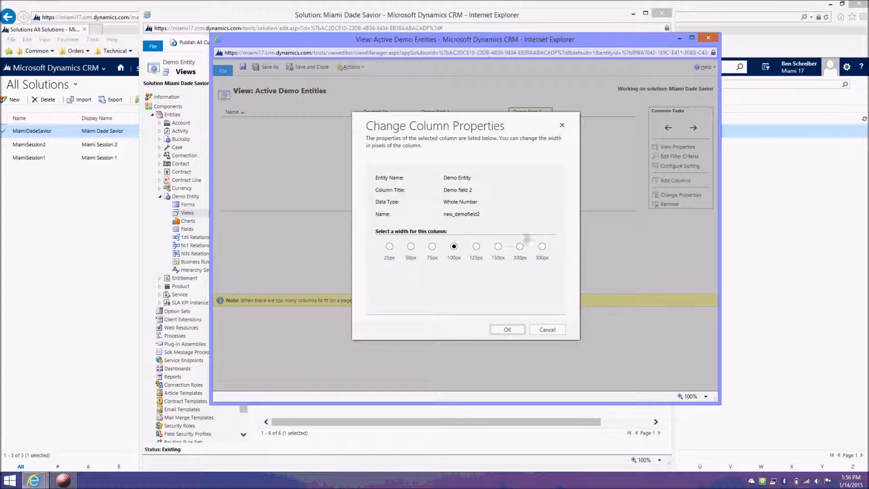
left_click(520, 247)
left_click(507, 330)
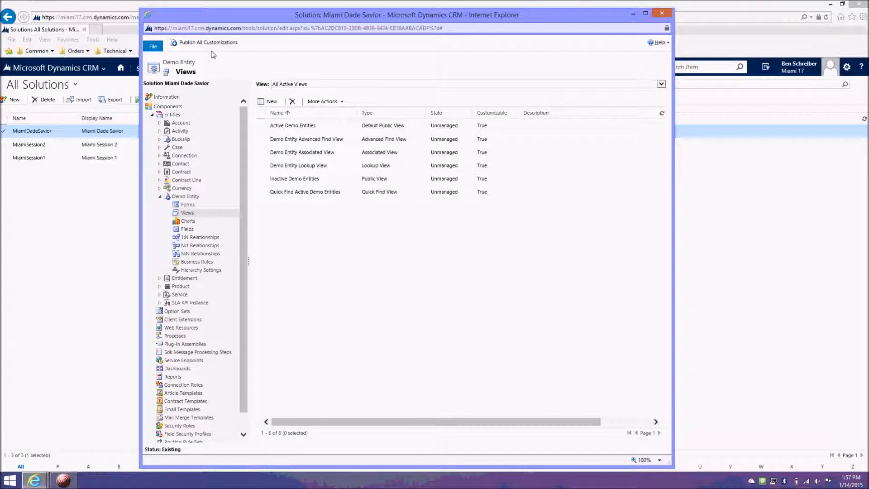
Step: Publish all customizations so the changed view takes effect
left_click(215, 45)
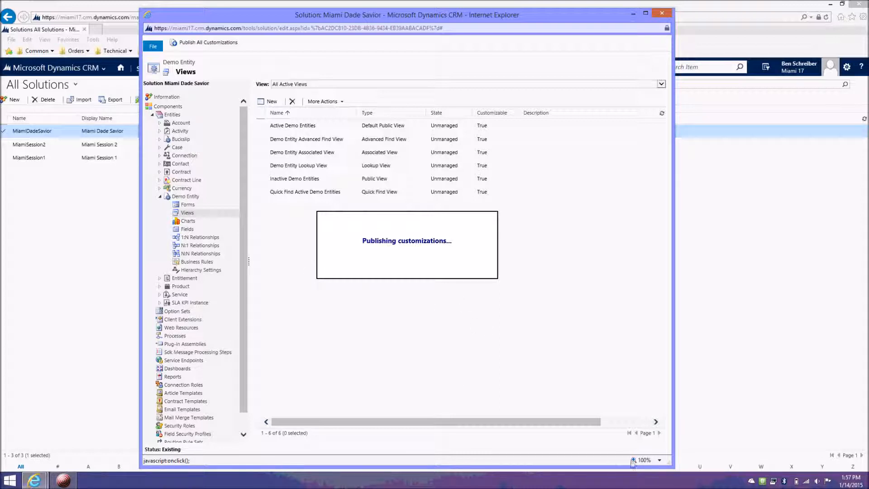
left_click(64, 480)
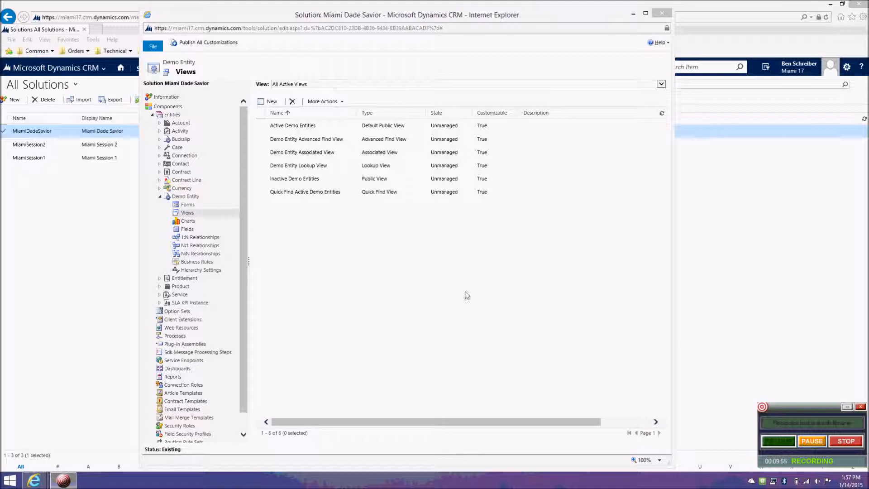
Step: Return to the main CRM window and open the Demo Entities list in the Service area
left_click(40, 236)
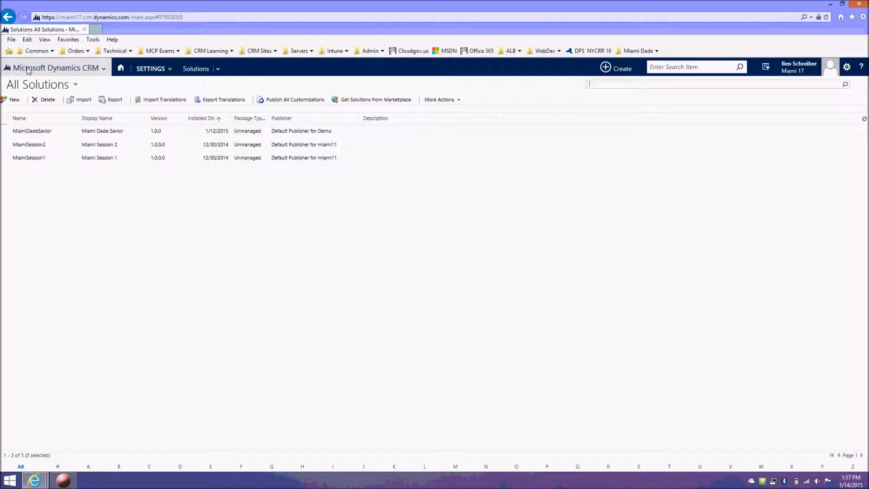
left_click(54, 70)
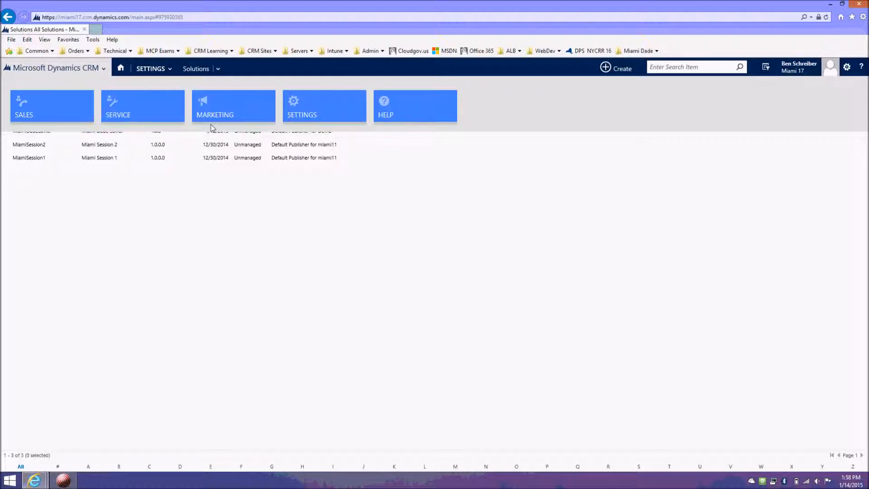
left_click(161, 107)
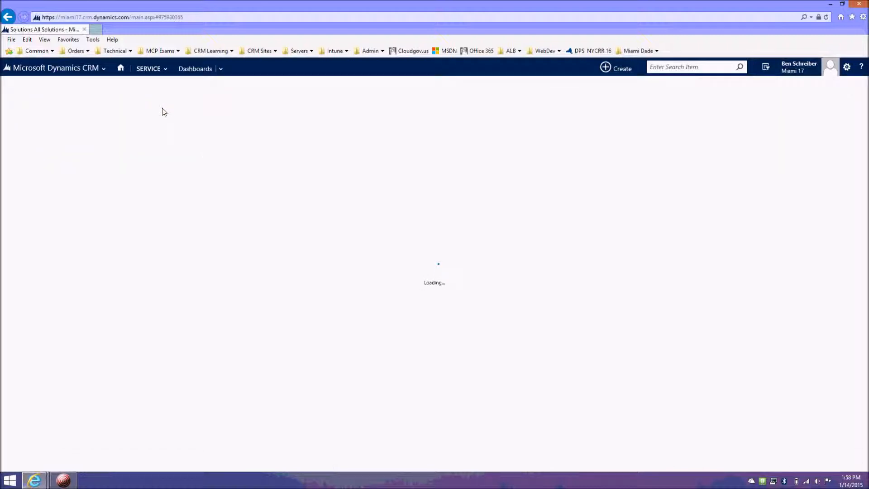
left_click(156, 70)
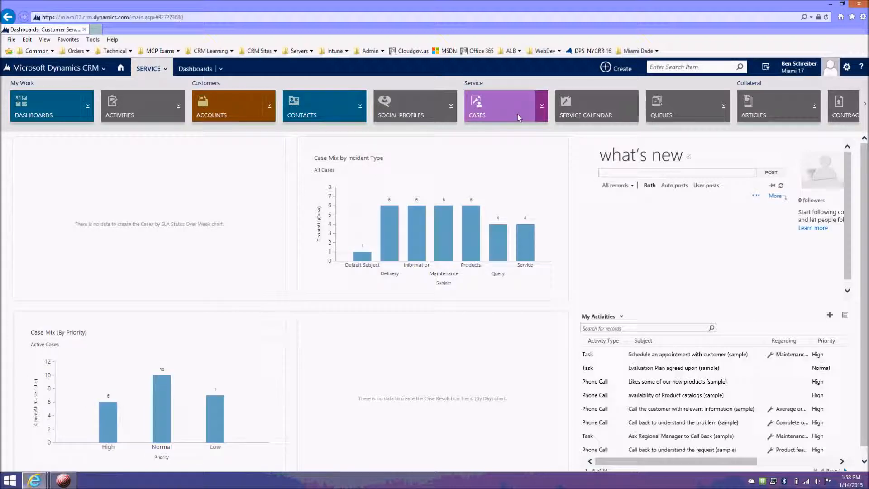
scroll(514, 110, "down", 10)
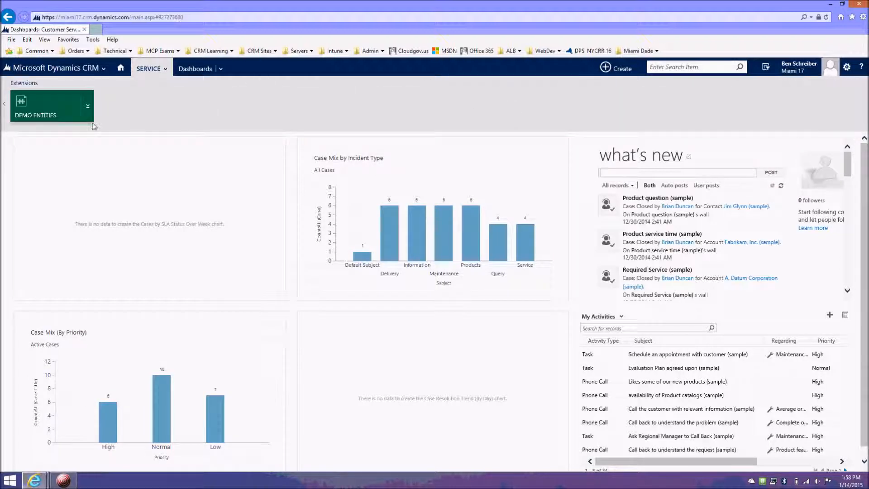
left_click(63, 110)
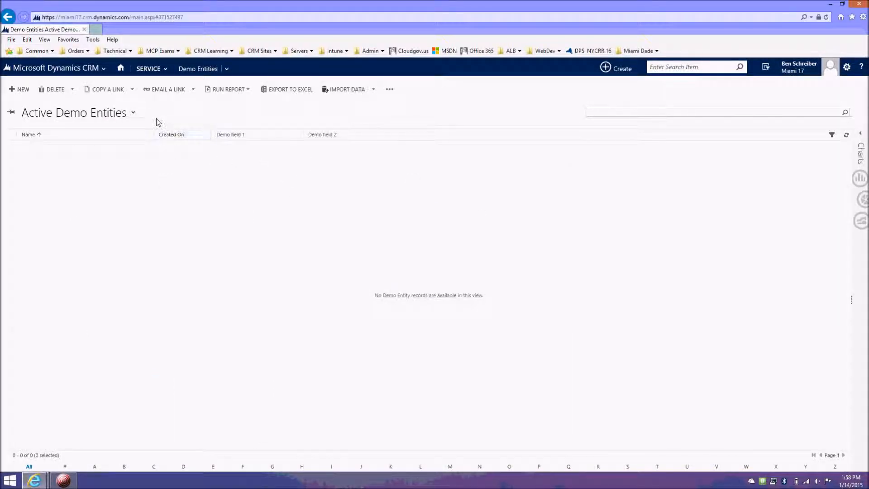
Step: Examine the system views and personal view options offered for Demo Entities, keeping Active Demo Entities selected
left_click(133, 114)
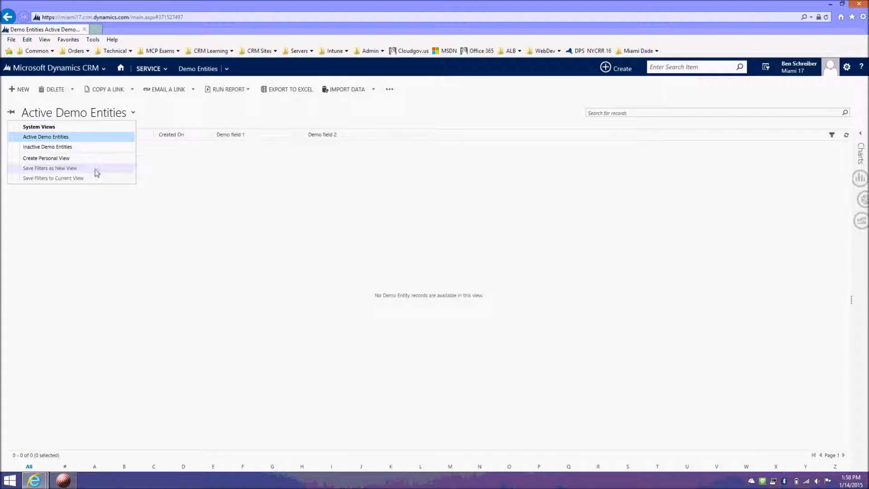
left_click(196, 173)
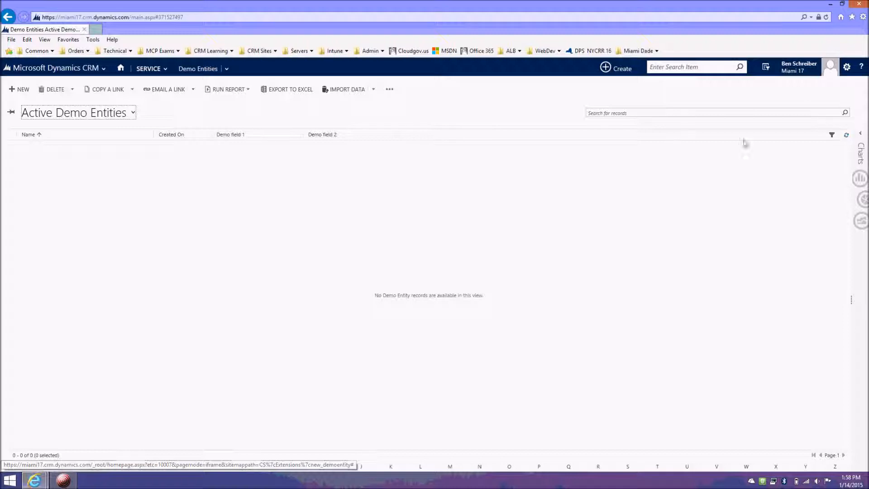
left_click(432, 297)
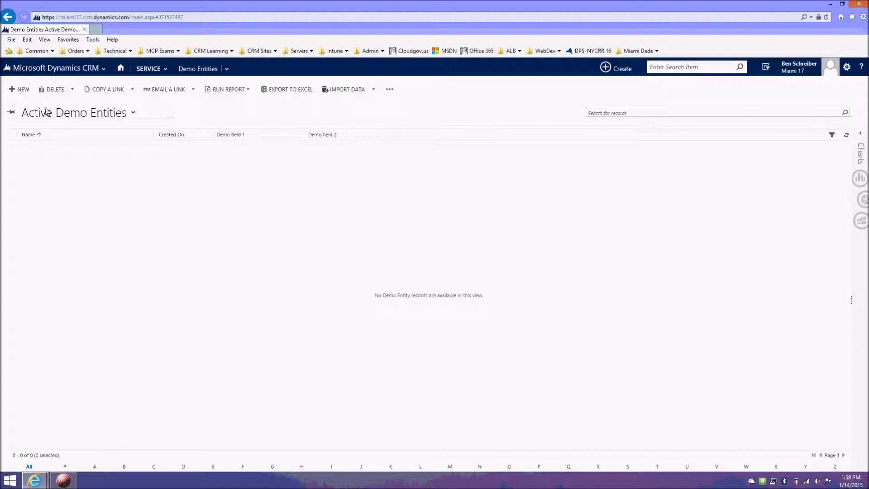
Step: Start a new Demo Entity record, and compare its layout with the Main form in the solution's form editor
left_click(22, 89)
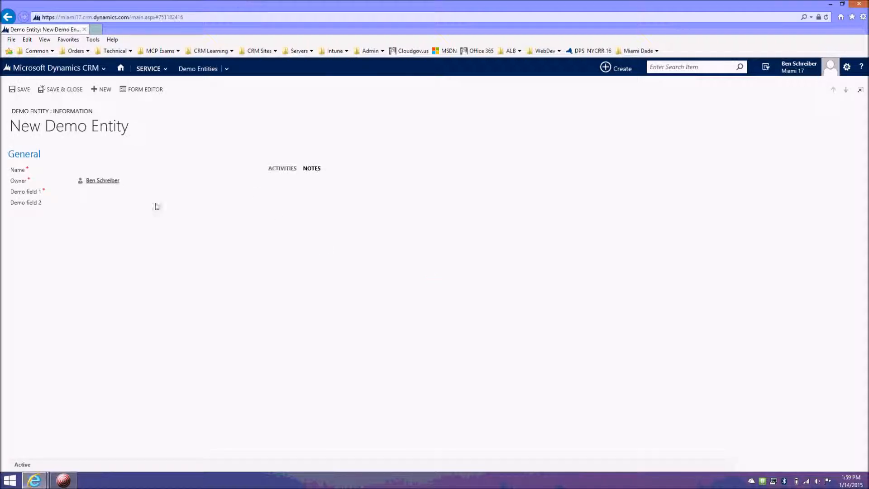
mouse_move(34, 480)
left_click(197, 425)
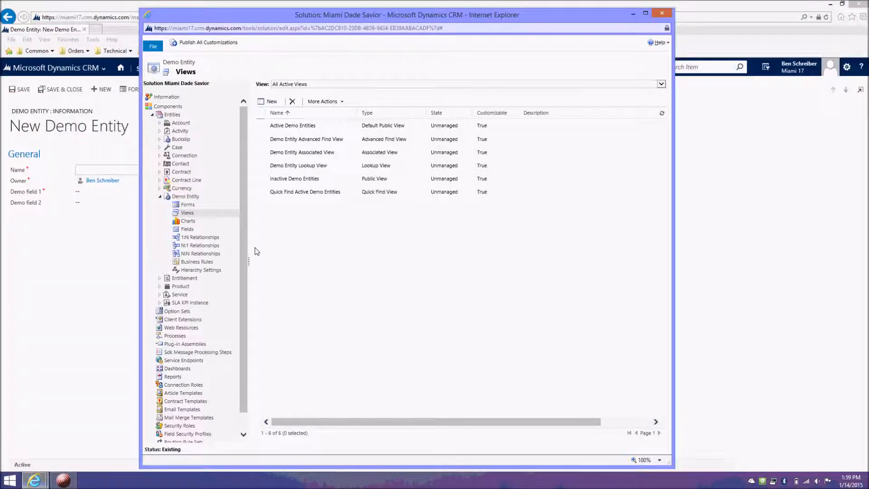
left_click(217, 206)
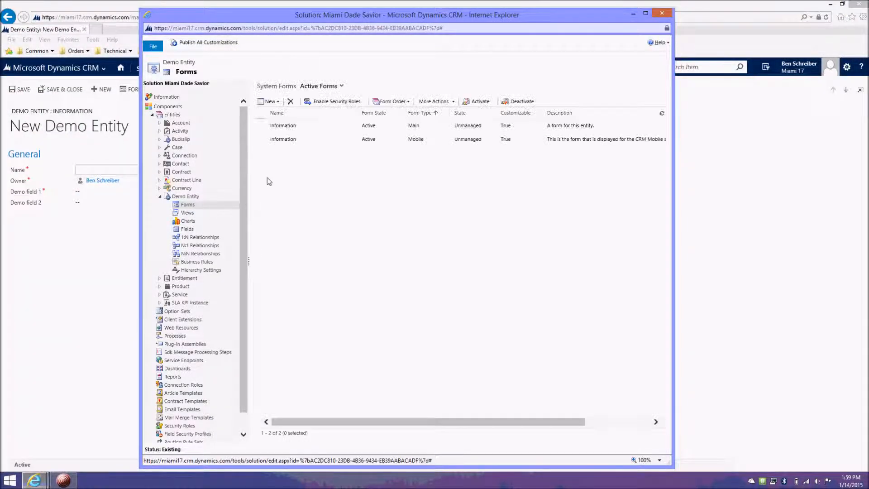
double_click(447, 128)
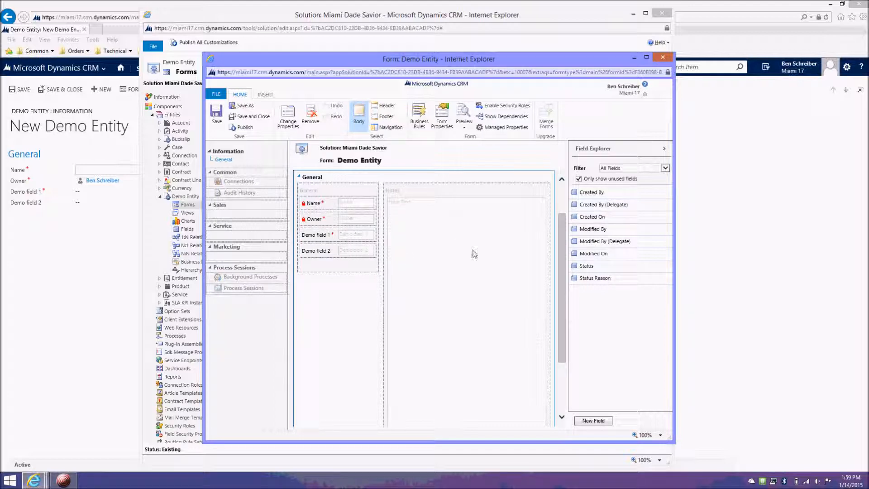
left_click(663, 57)
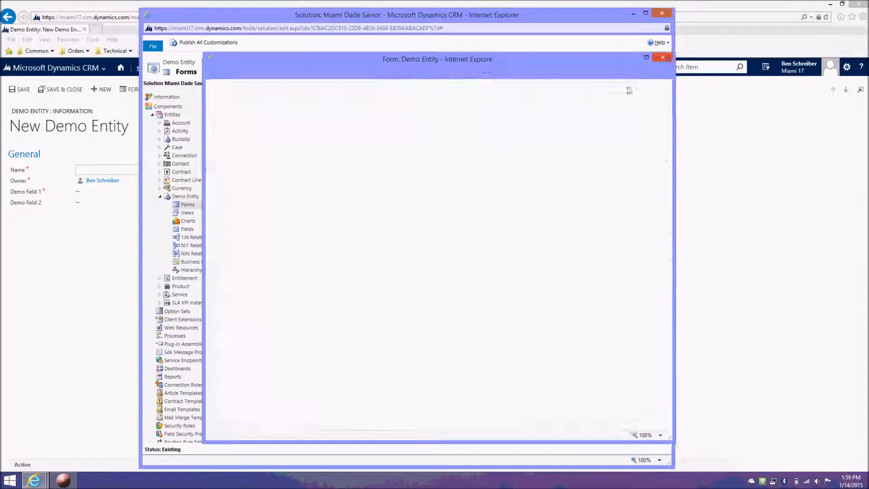
Step: Name the new record Demo record 1, set Demo field 1 to "field 1" and Demo field 2 to 50, and save and close it
left_click(92, 304)
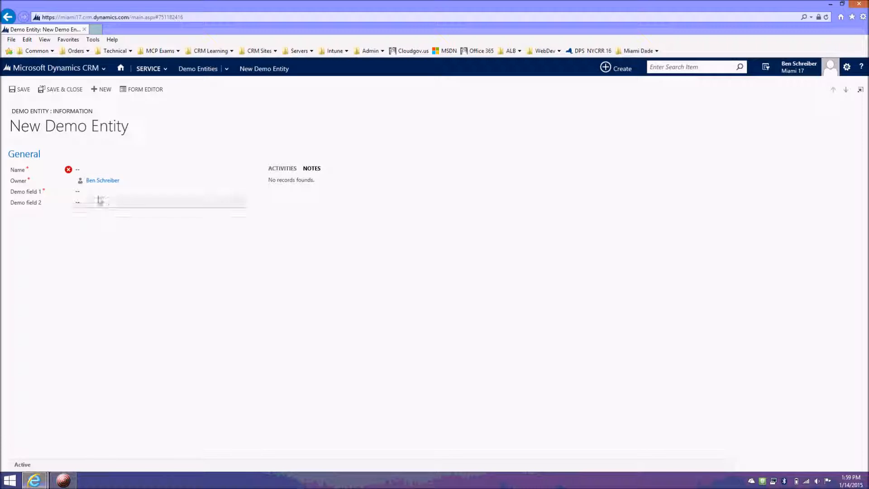
left_click(98, 170)
type("Demo record 1")
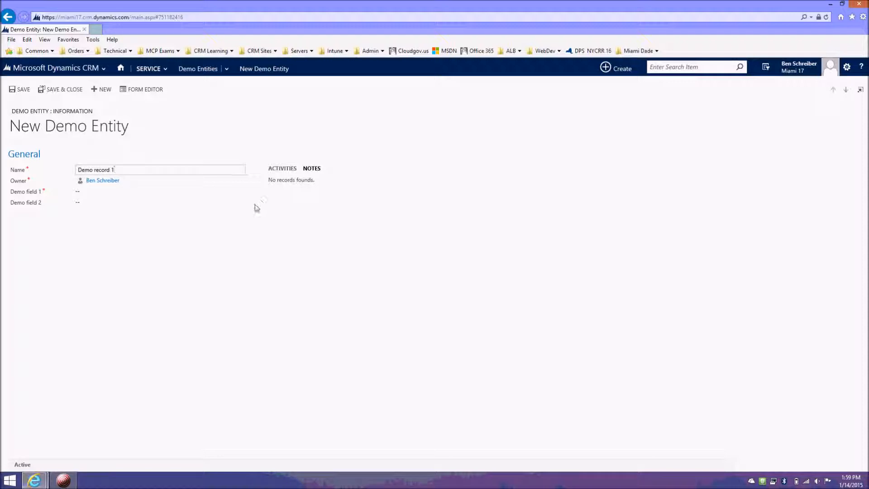
left_click(112, 194)
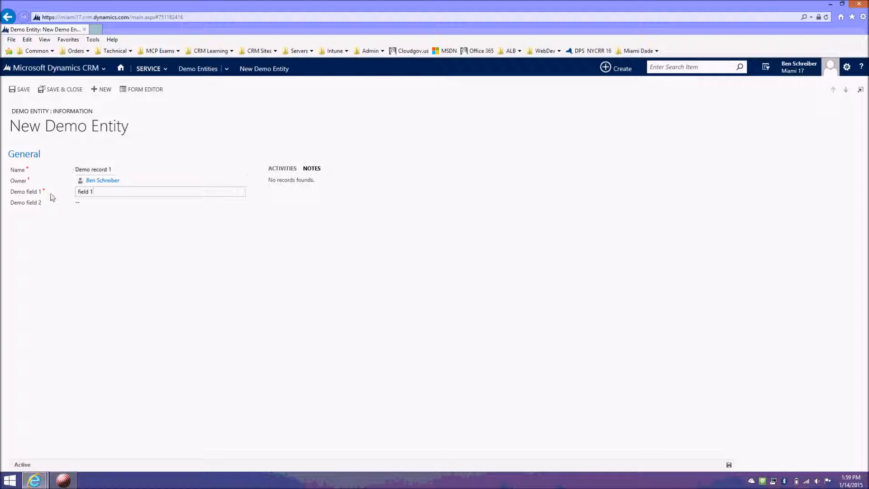
left_click(120, 206)
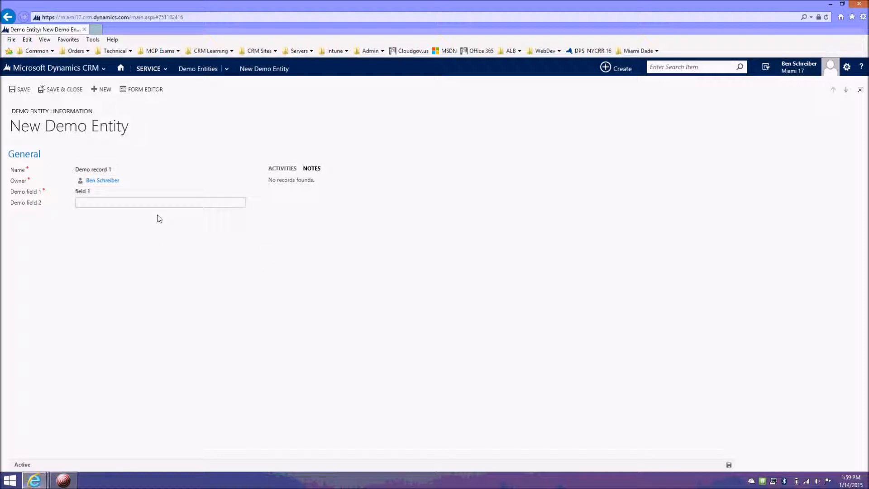
type("fi")
left_click(189, 248)
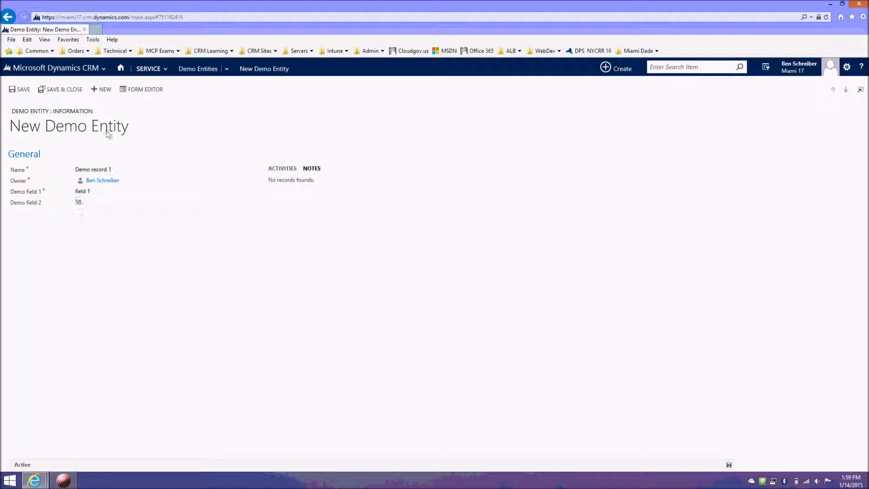
left_click(52, 90)
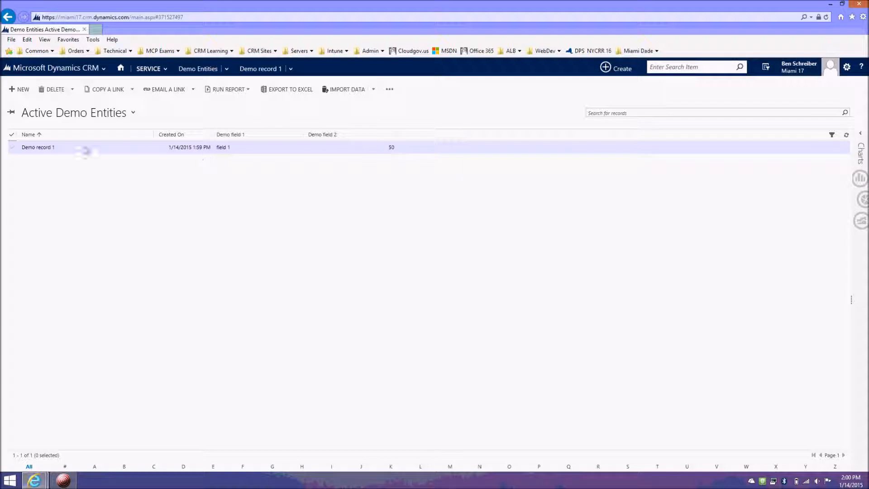
Step: Turn on column filtering in the Active Demo Entities list and examine the sort and filter options of Created On and Demo field 1
left_click(71, 149)
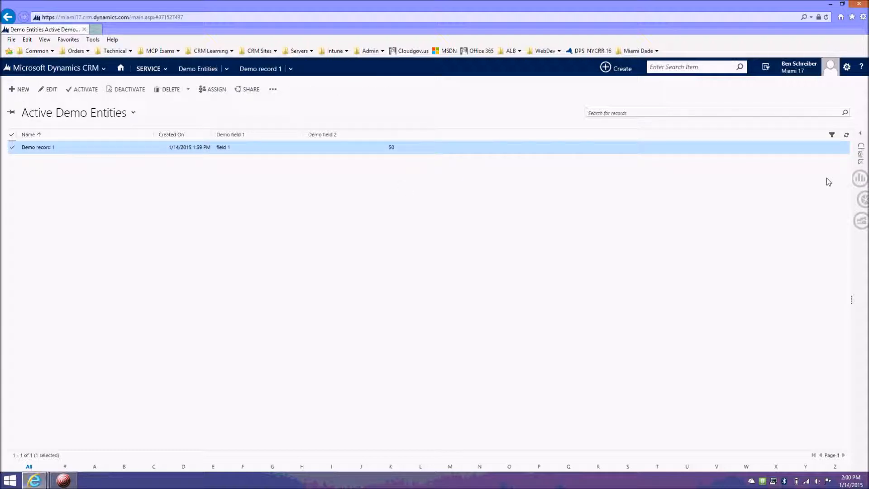
left_click(832, 136)
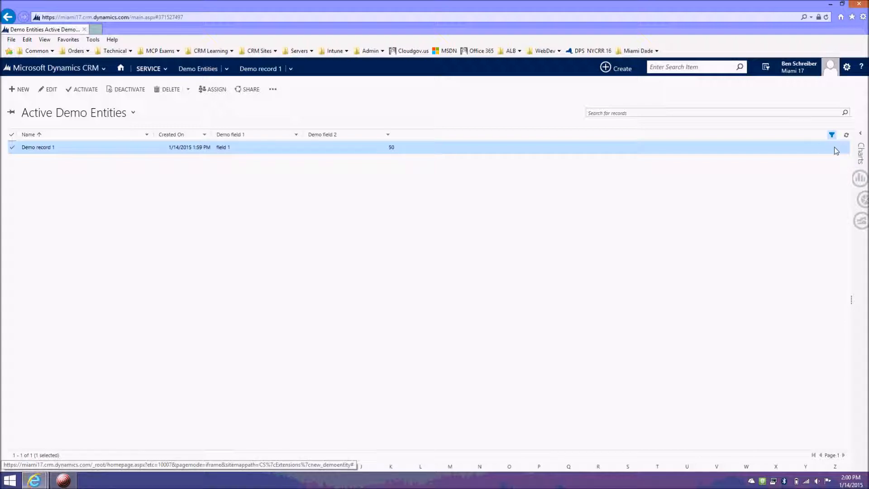
left_click(204, 135)
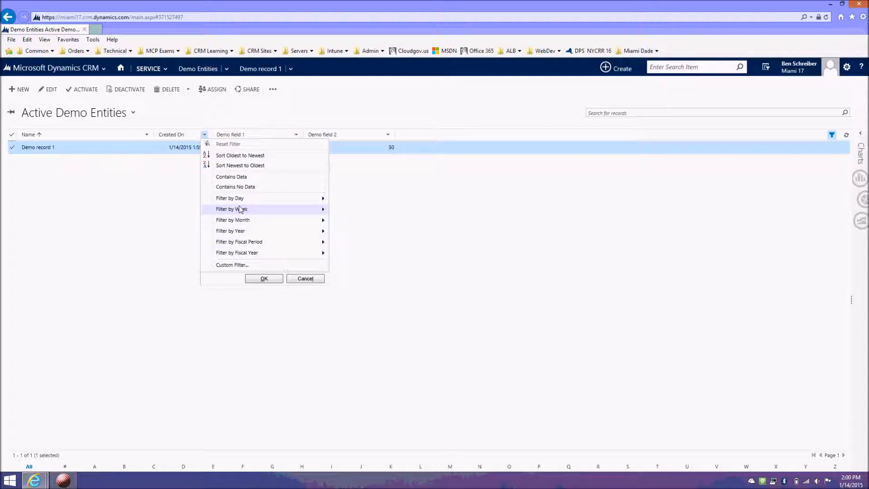
left_click(296, 135)
left_click(296, 134)
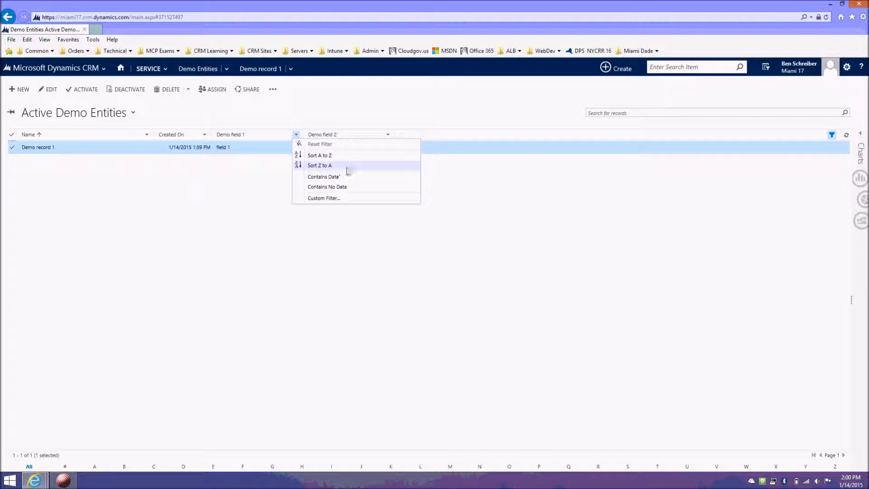
left_click_drag(353, 188, 344, 175)
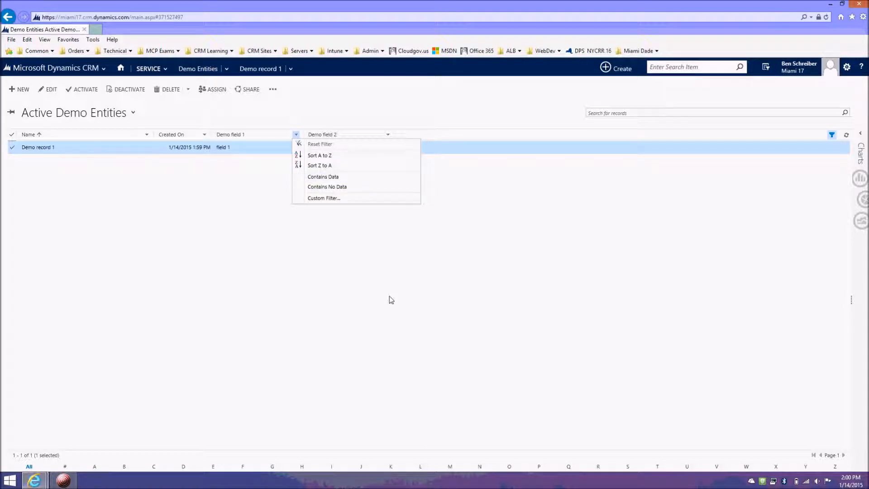